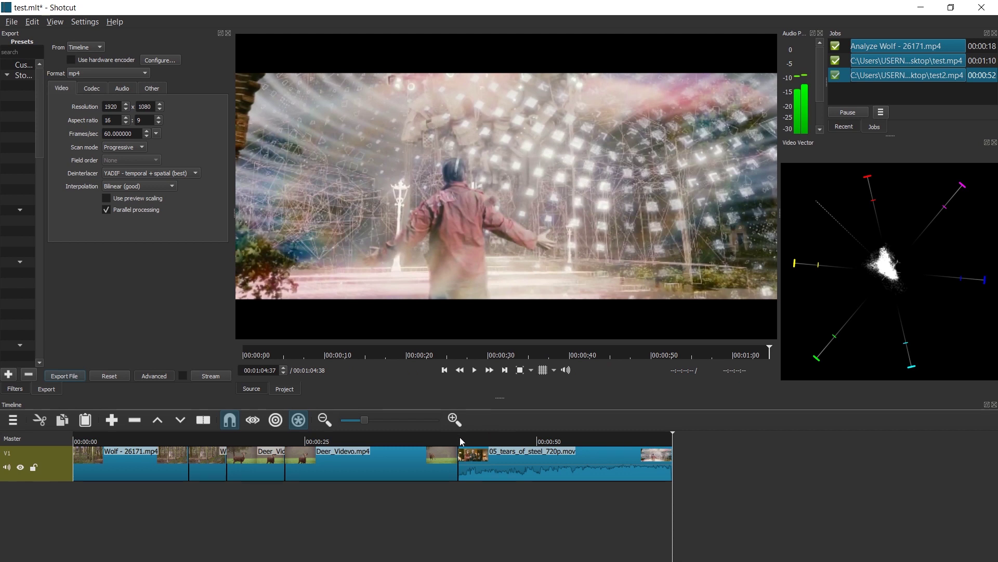
Step: Select the 05_tears_of_steel_720p.mov clip and browse the Audio filters to find Pitch
left_click(460, 442)
left_click(525, 467)
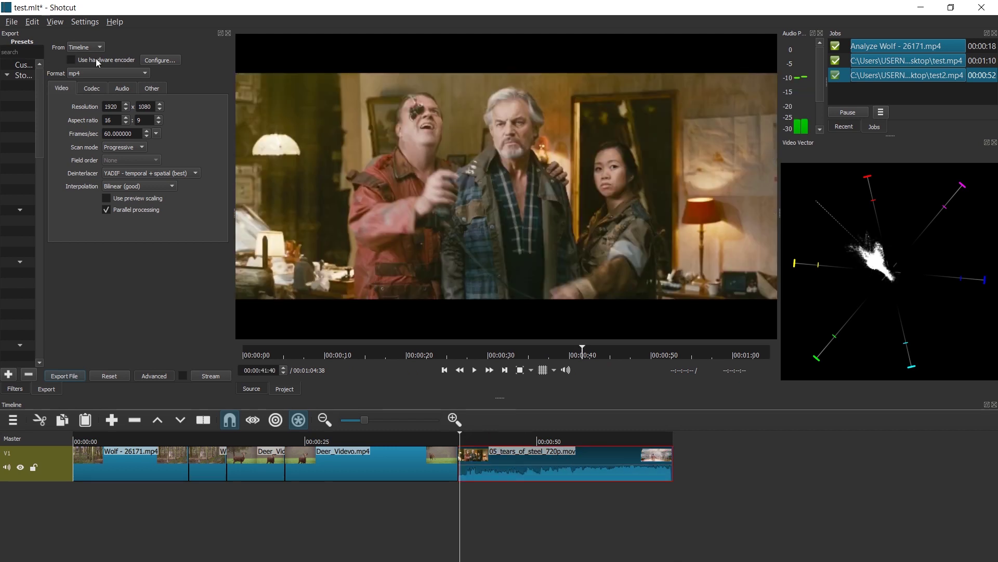
left_click(14, 389)
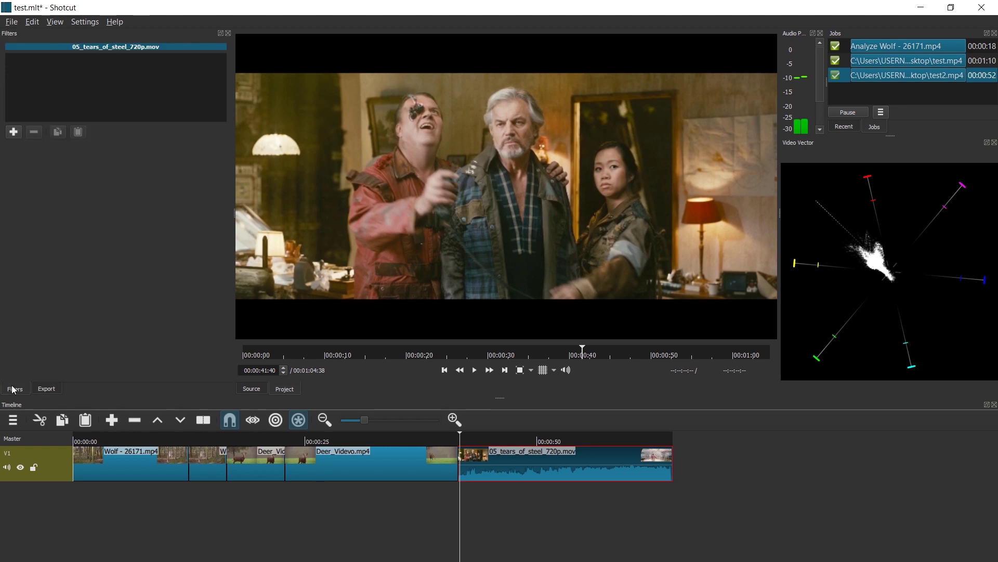
left_click(13, 131)
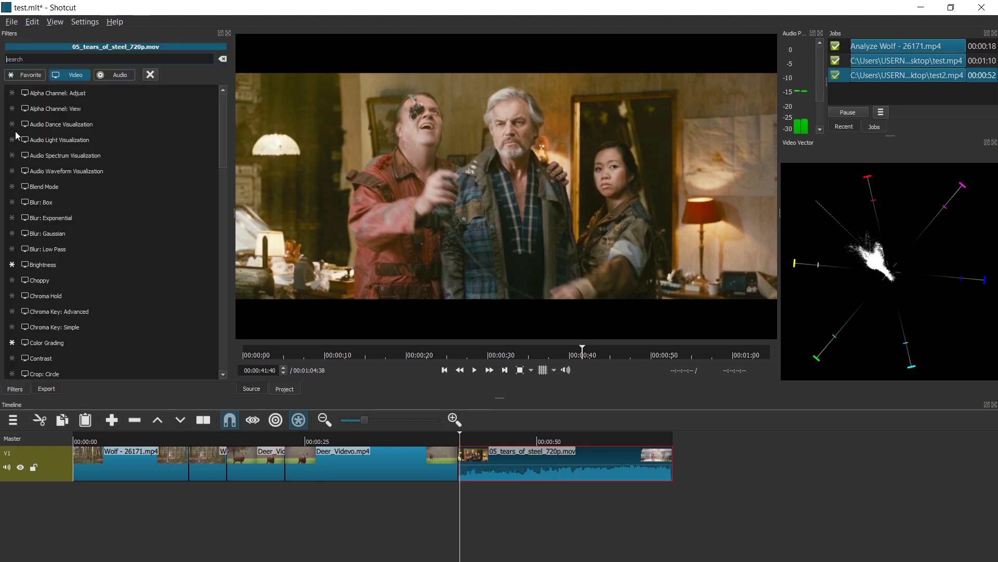
left_click(112, 76)
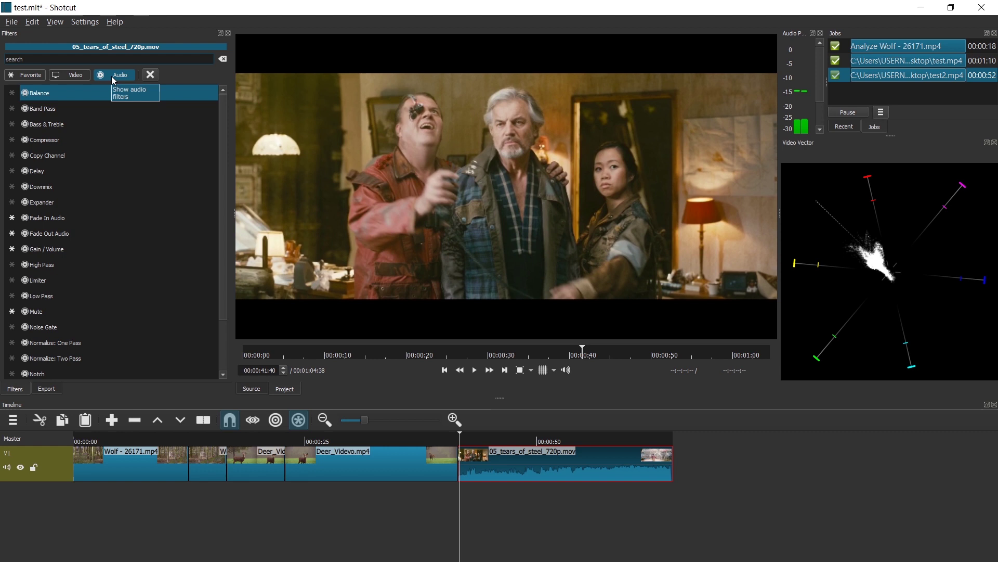
scroll(48, 333, "down", 2)
Step: Apply the Pitch filter and play the clip from its start to hear it
left_click(47, 340)
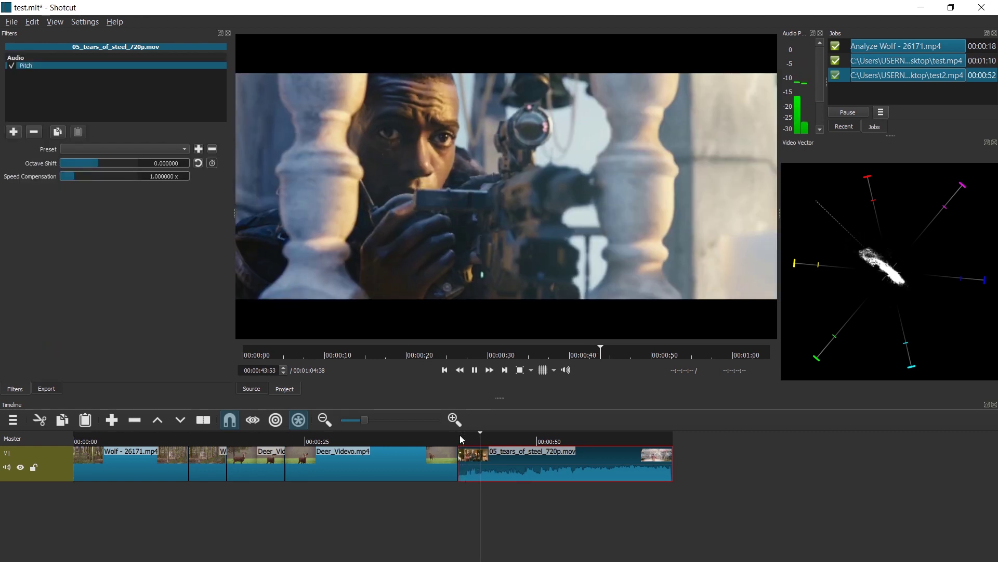
key("space")
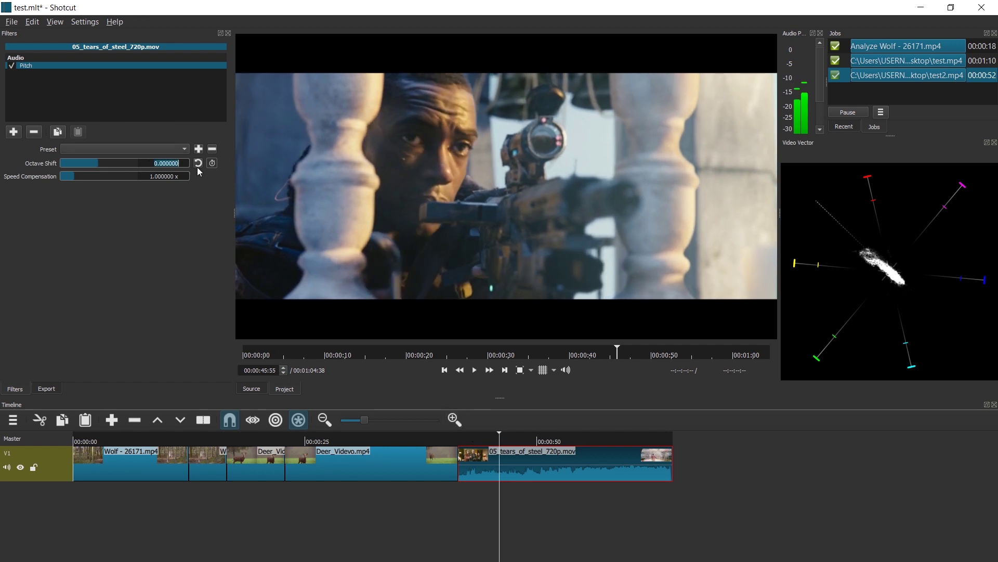
left_click(456, 440)
key("space")
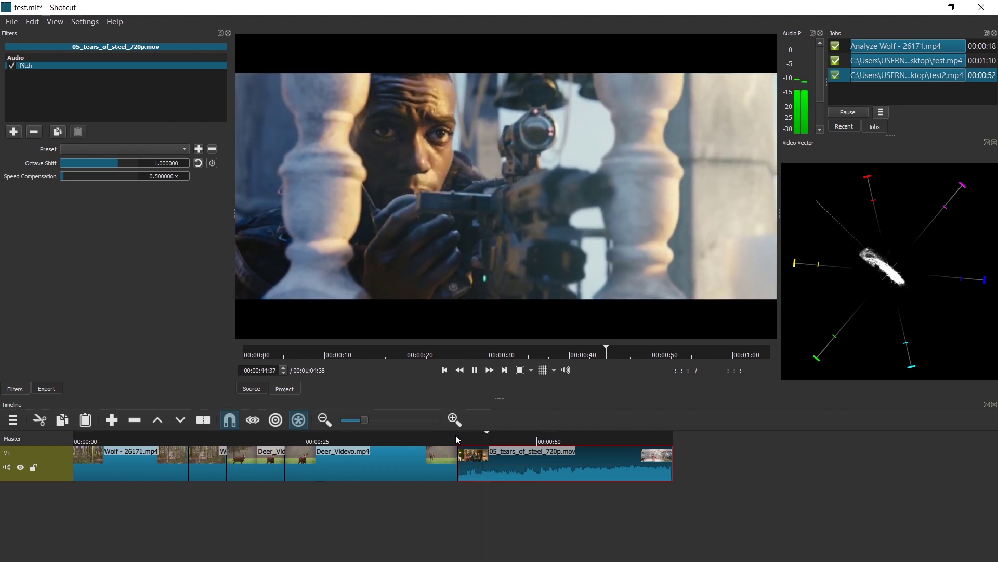
Step: Set Octave Shift to -1 and replay the clip to hear the lower pitch
left_click(460, 439)
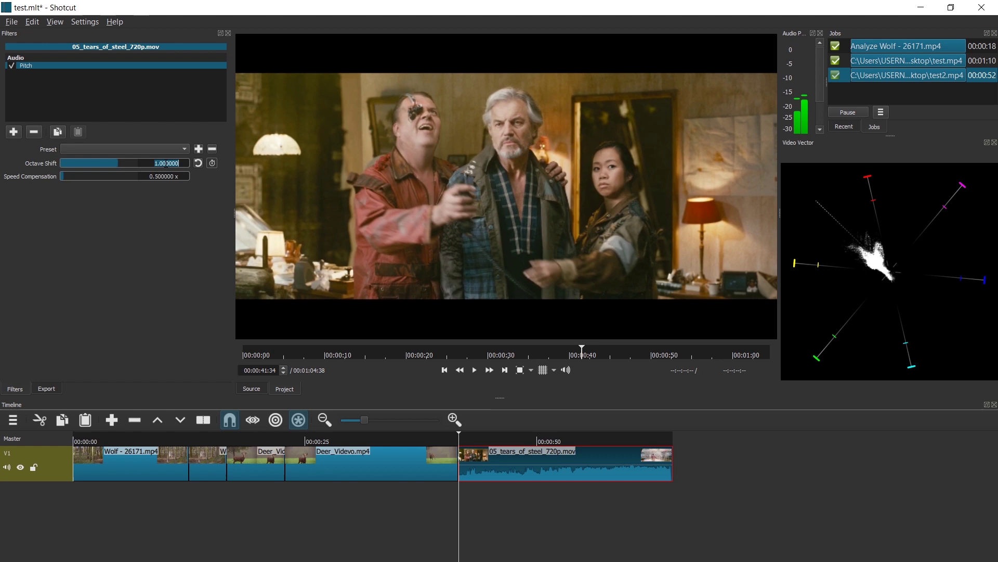
type("-1")
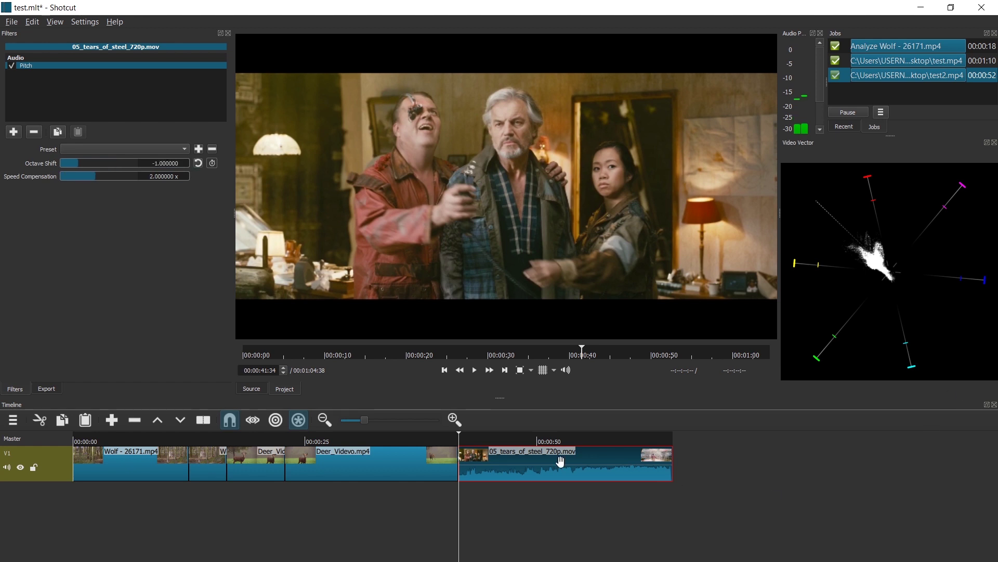
key("space")
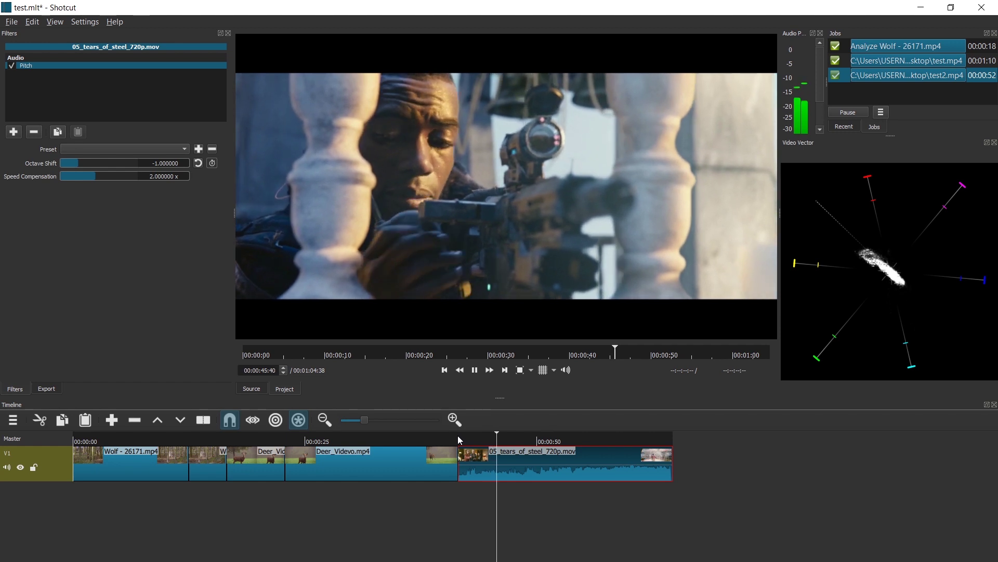
left_click(458, 436)
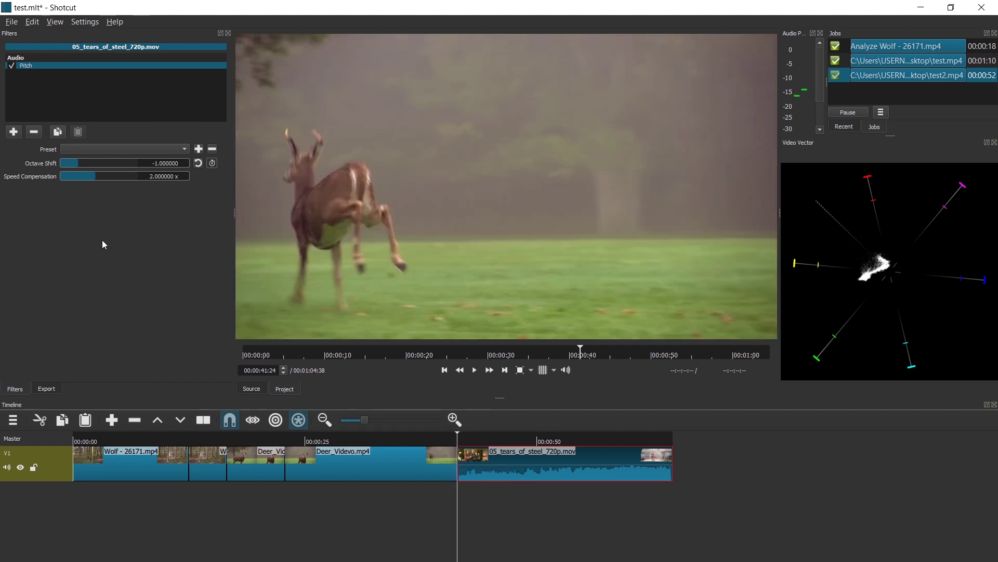
double_click(158, 163)
Step: Try Octave Shift 0.5 with playback, then enter -0.5
type(".5")
key("Return")
key("space")
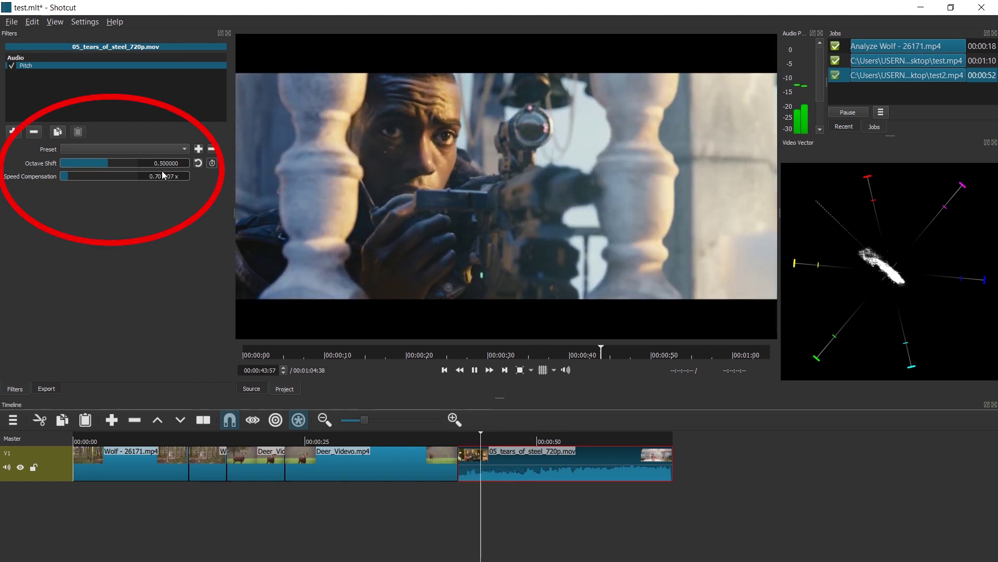
triple_click(165, 163)
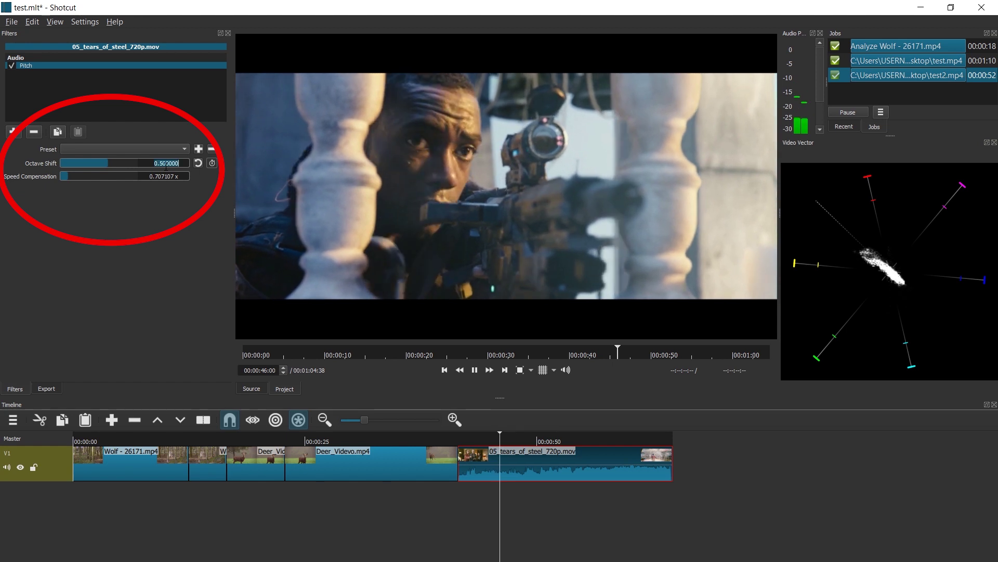
type("-.5")
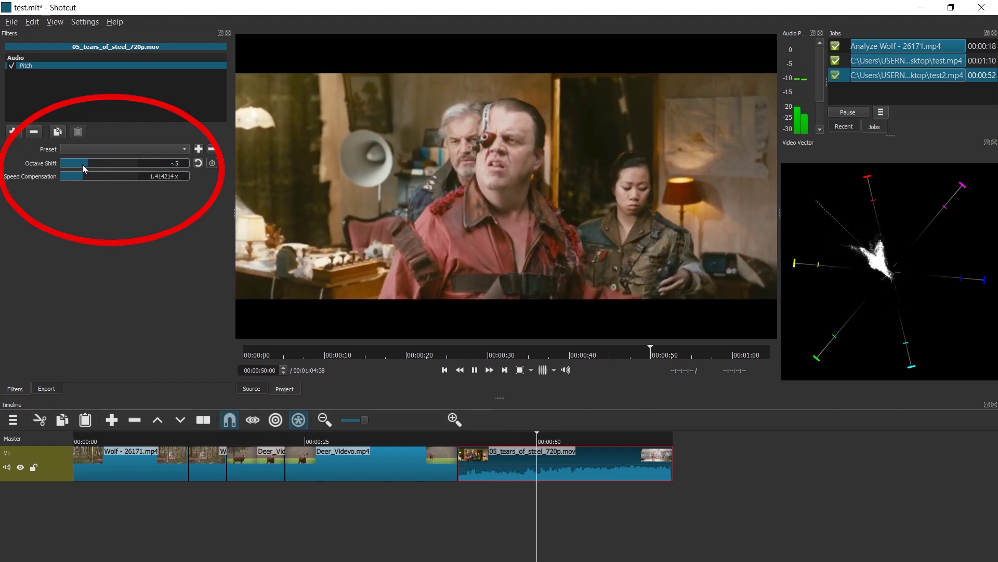
Step: Drag the Octave Shift slider through about 0.14 and 1.03 down to a negative value
left_click(102, 163)
left_click_drag(104, 163, 136, 163)
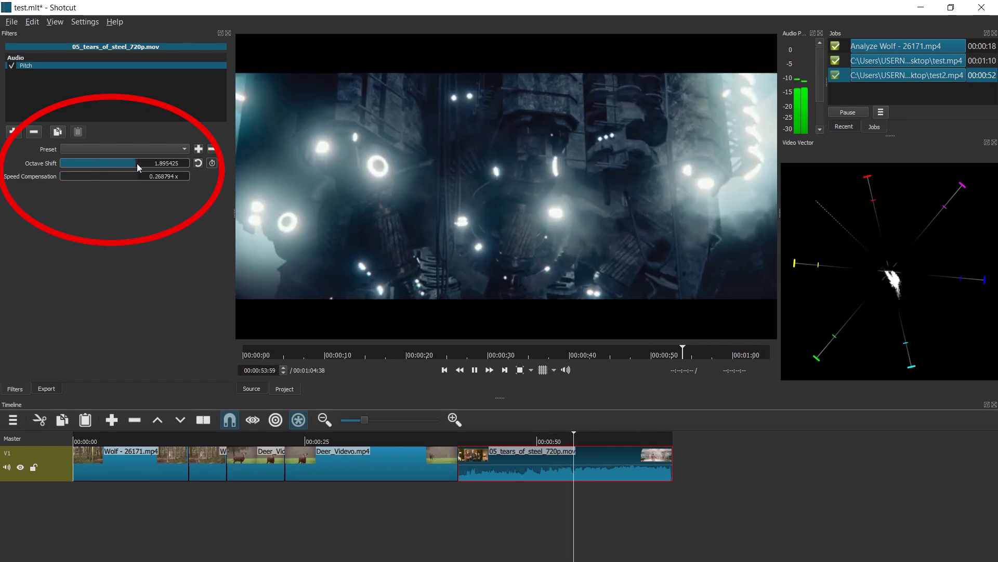
left_click(63, 163)
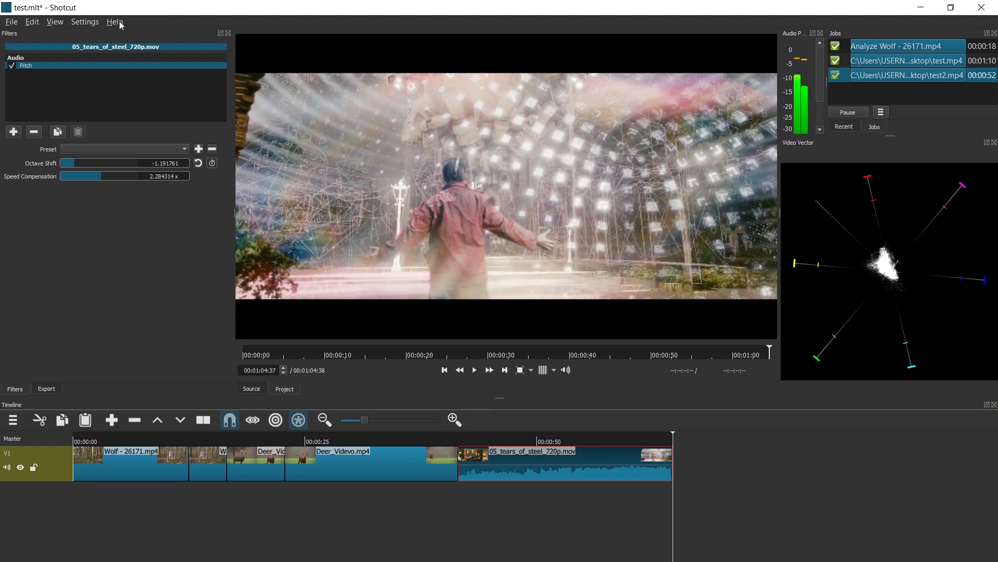
Step: Save the project and set the clip's Speed to 0.5x in Properties
left_click(55, 22)
left_click(92, 126)
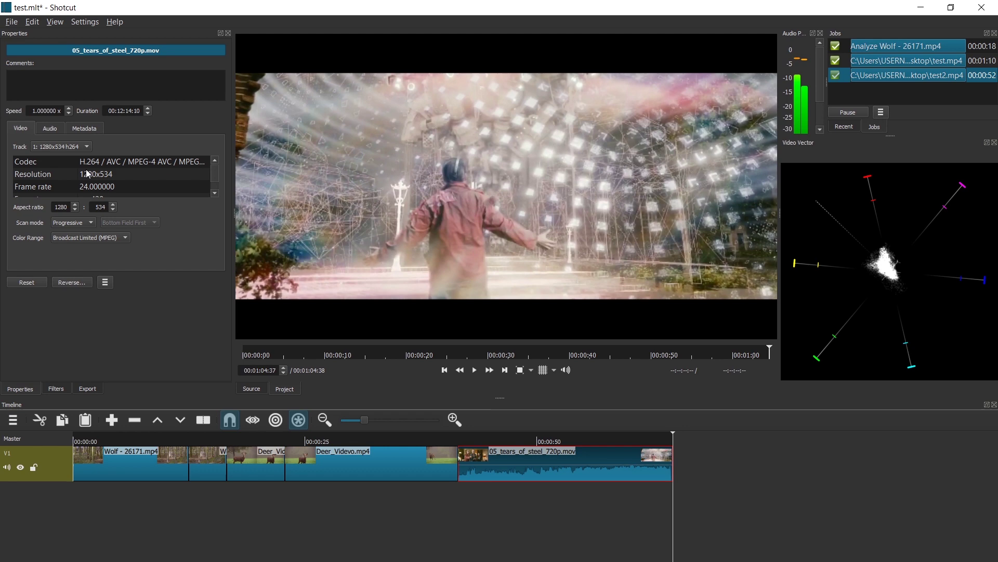
key("ctrl+s")
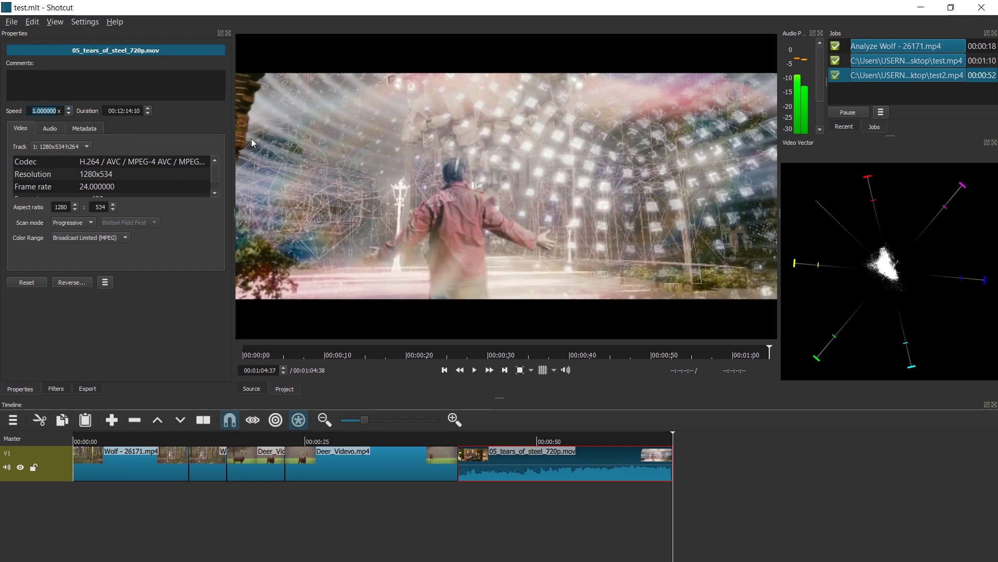
key("Return")
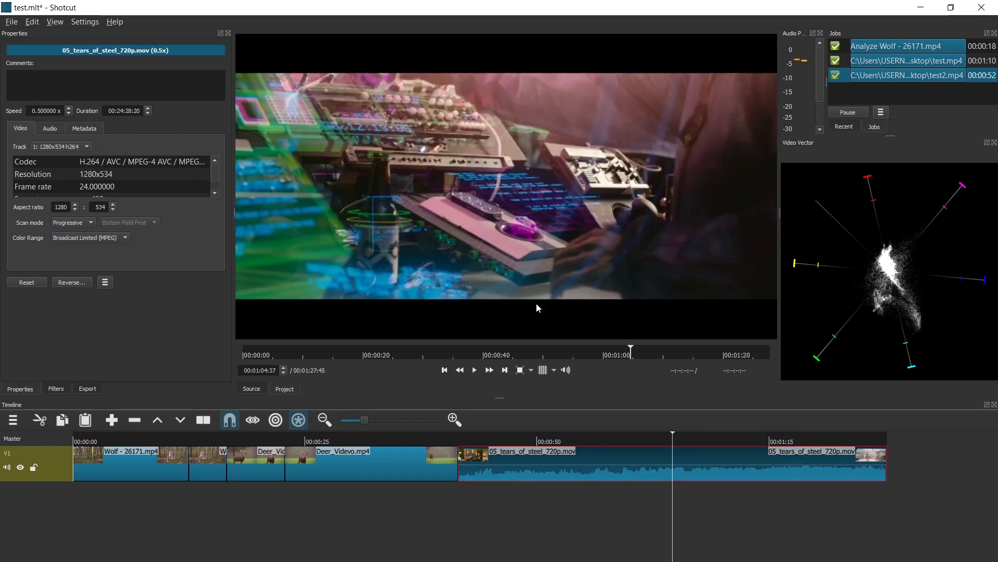
left_click(55, 389)
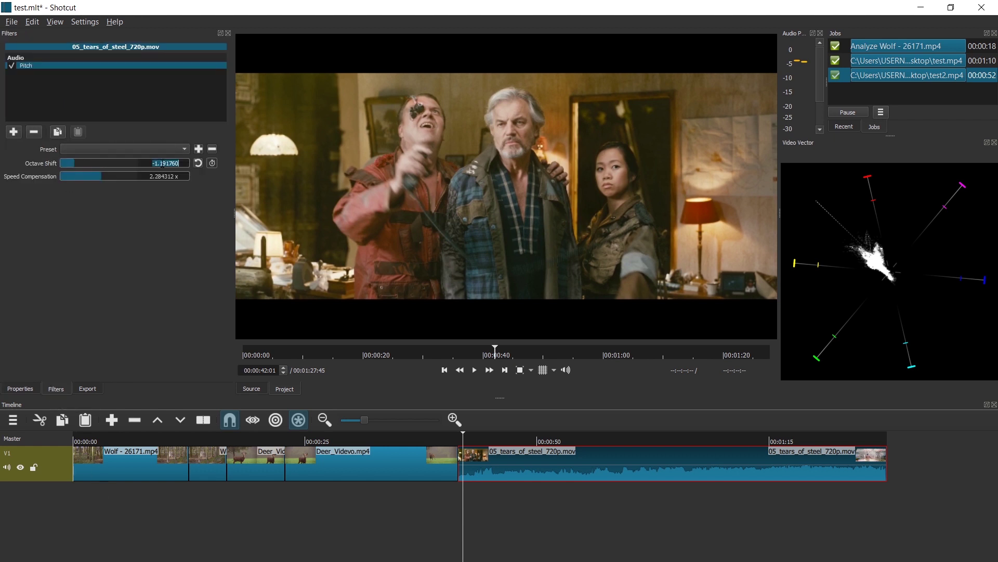
Step: Play the slowed clip with Octave Shift at 1, giving Speed Compensation 0.5x
left_click(460, 441)
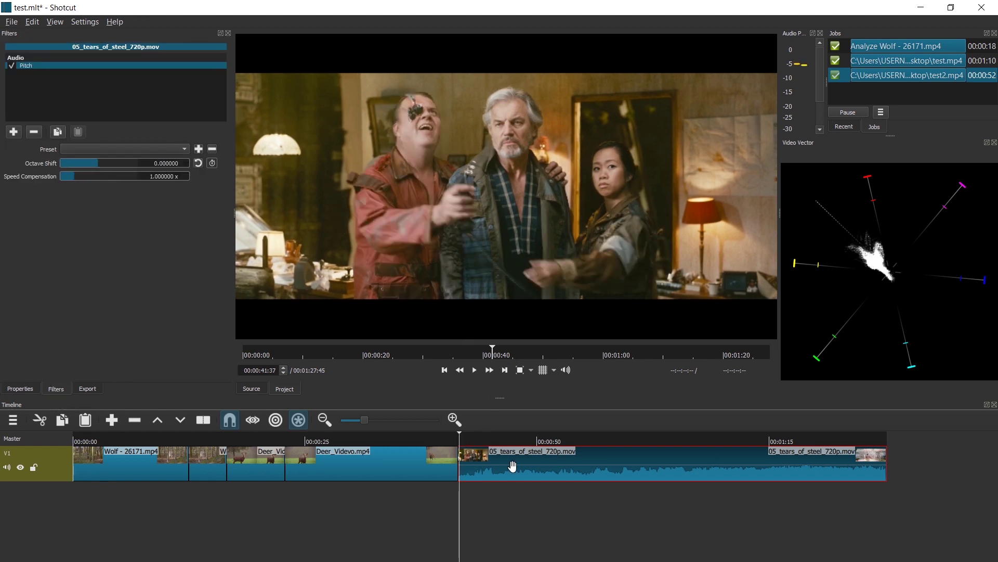
key("space")
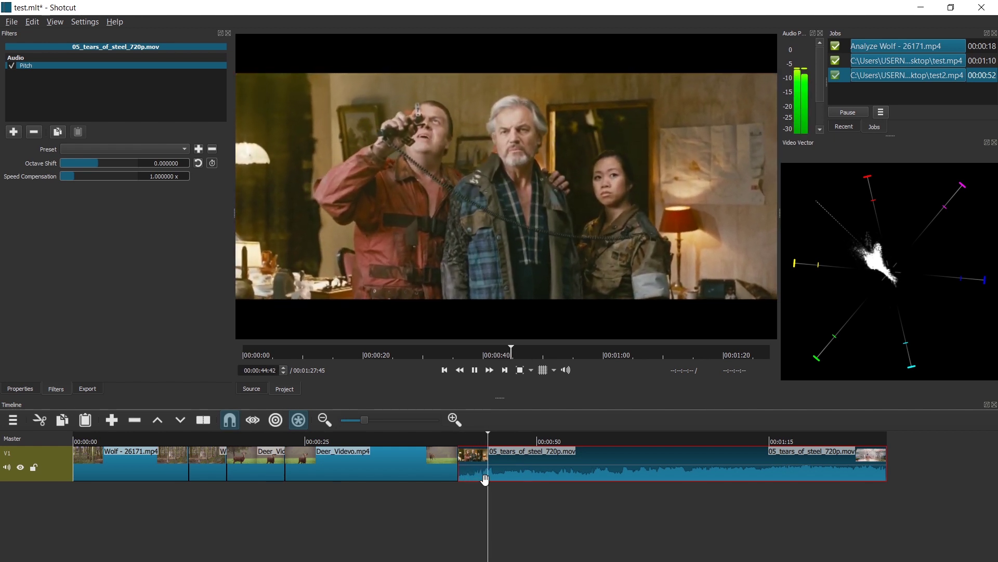
left_click(458, 494)
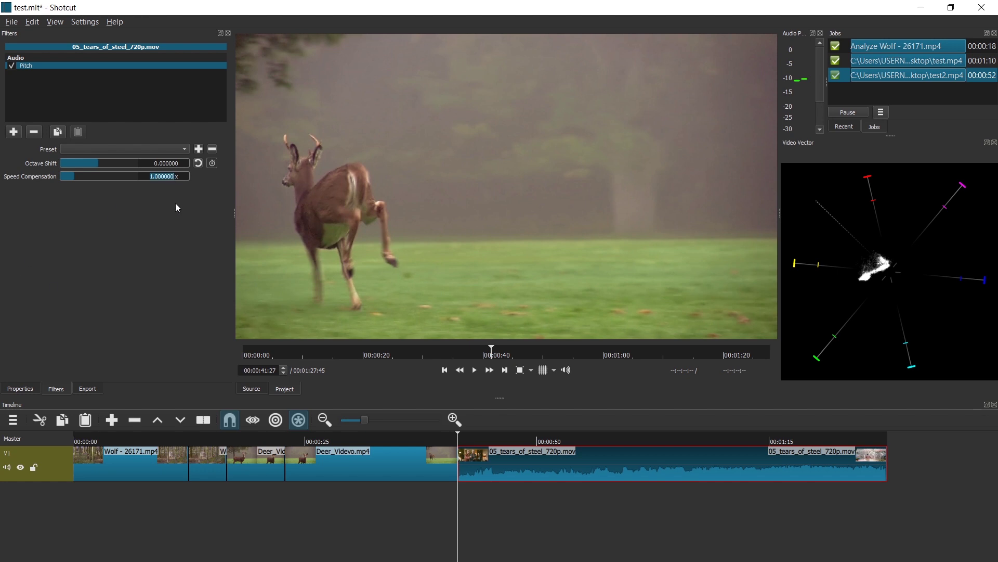
left_click(457, 520)
key("space")
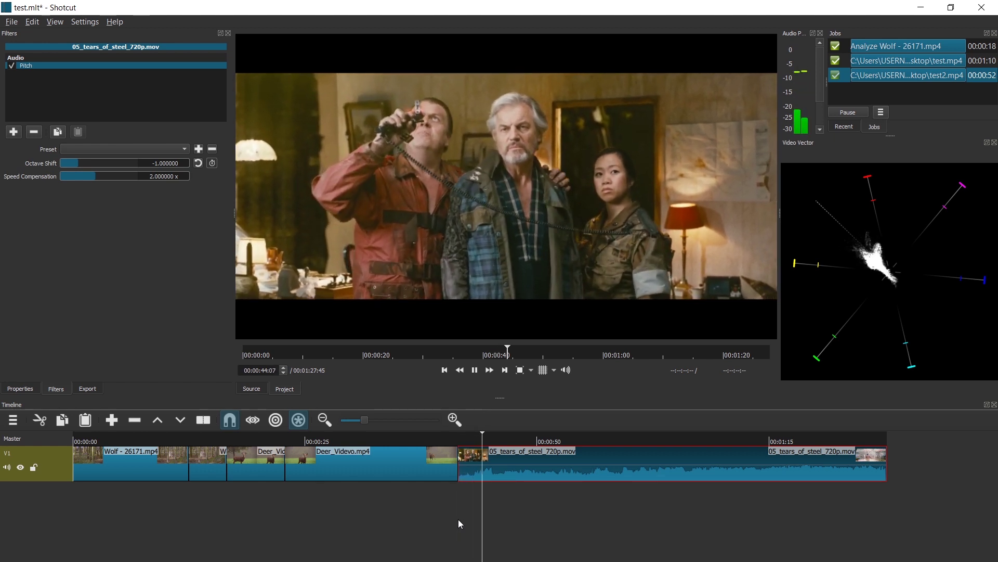
left_click(457, 519)
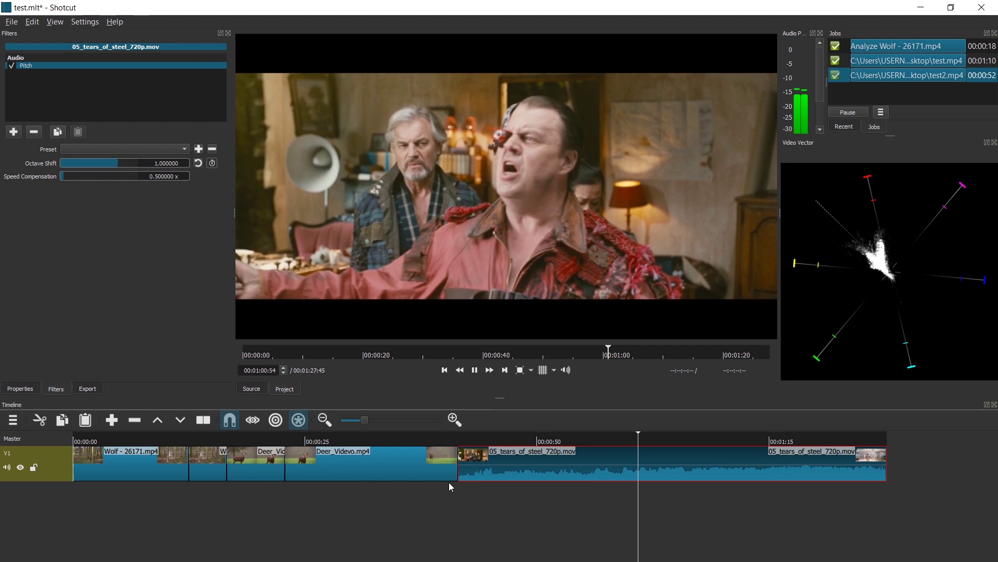
key("space")
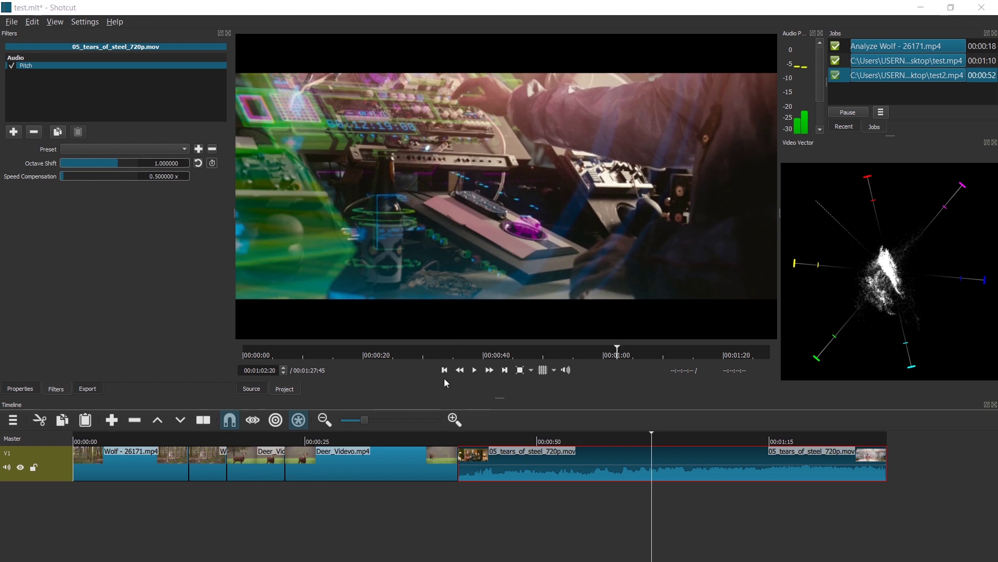
Step: Name the current clip 'AWWWWW YEAAAAH' and the later Deer_Videvo.mp4 clip 'DELICIOUS'
left_click(19, 389)
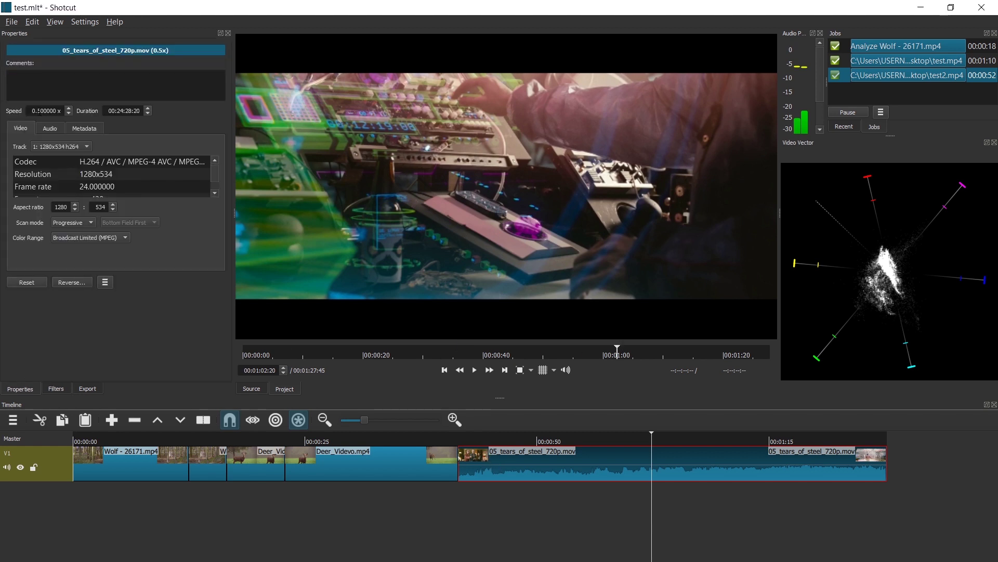
type("AWWWWW YEAAAAH")
key("Return")
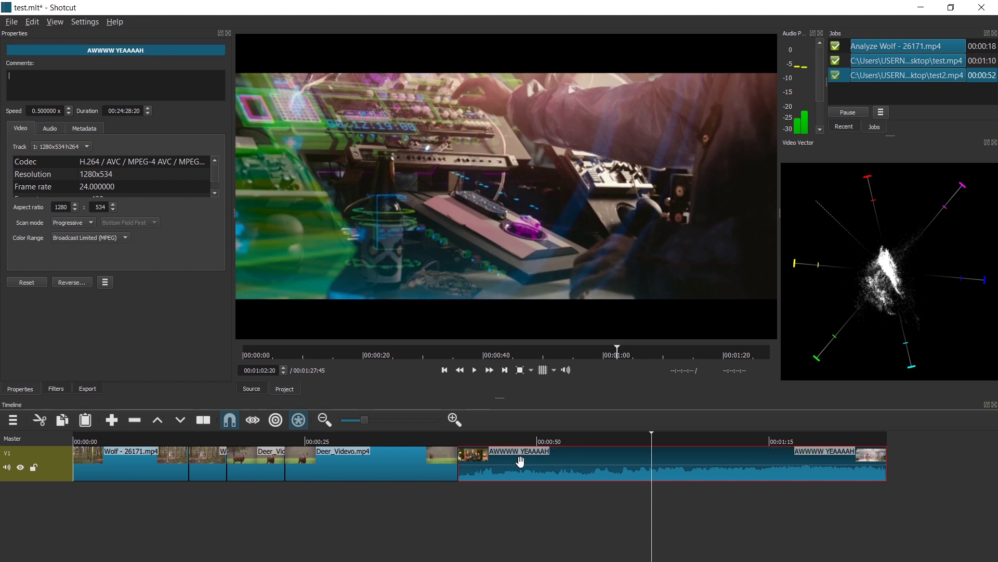
left_click(372, 464)
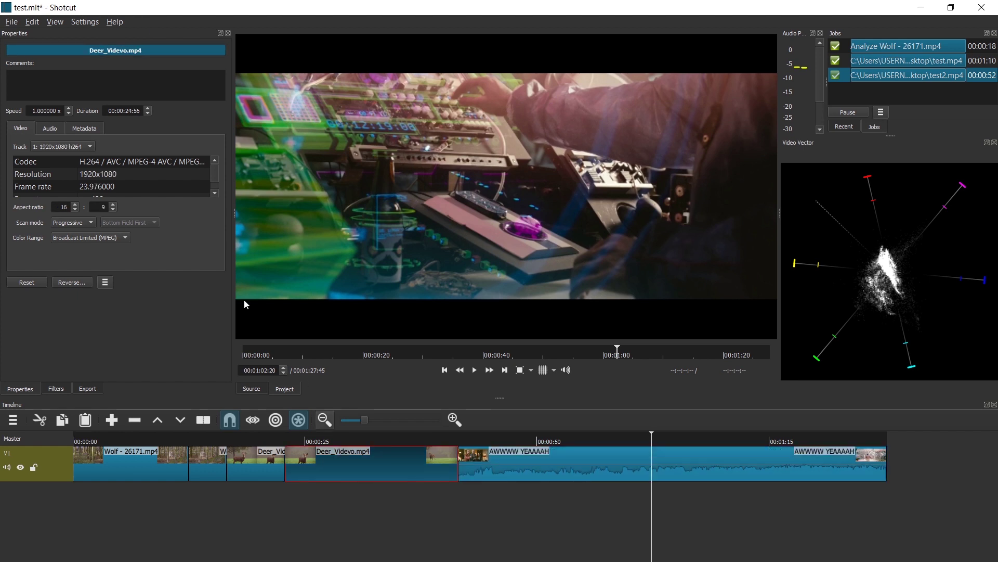
left_click(99, 52)
type("DELICIOUS")
key("Return")
Step: Reselect the AWWWW YEAAAAH clip and save the project
left_click(239, 463)
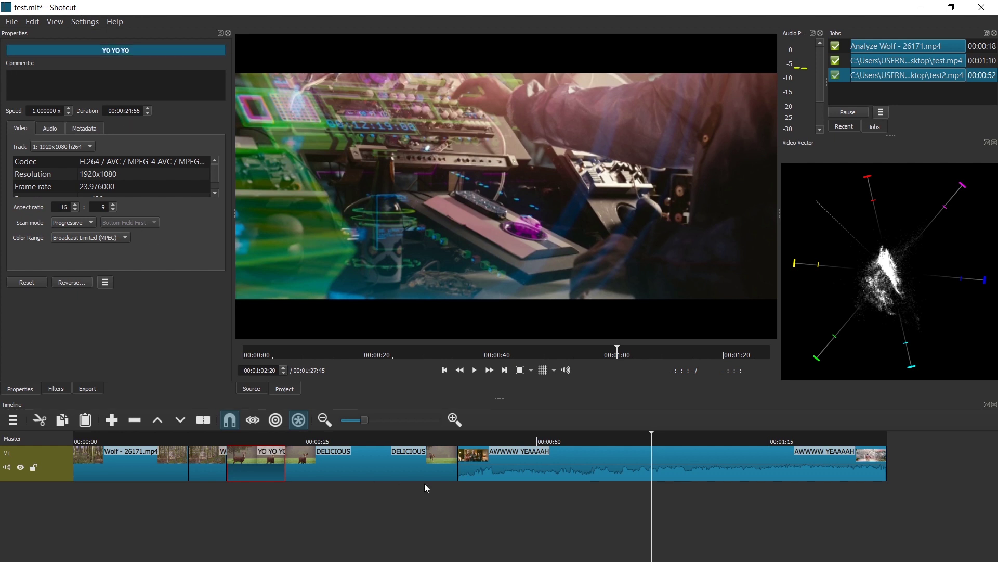
key("Up")
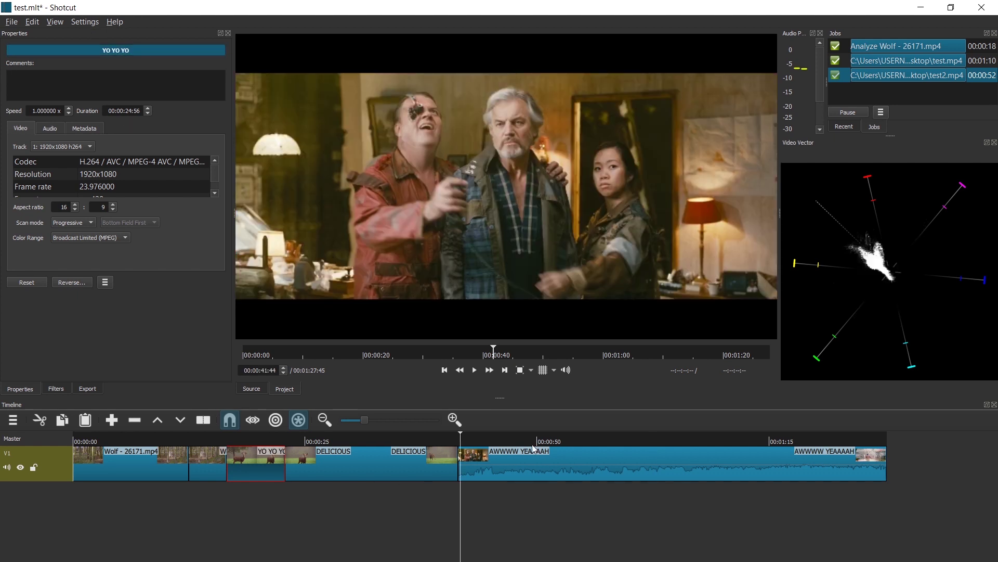
left_click(509, 457)
key("ctrl+s")
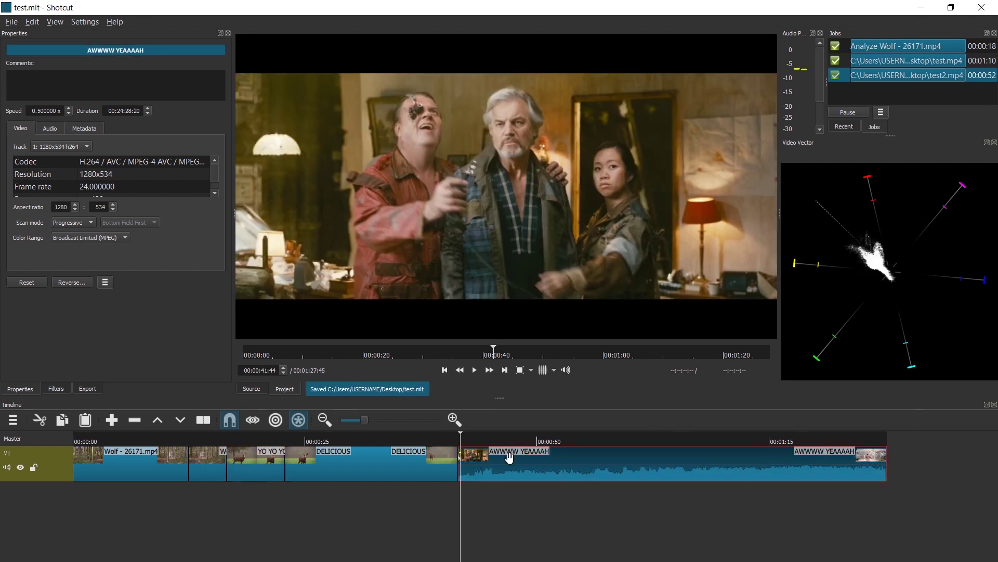
Step: Slide AWWWW YEAAAAH onto DELICIOUS and load the squares-and-grids wipe as a Custom transition
left_click_drag(510, 457, 458, 459)
left_click(418, 441)
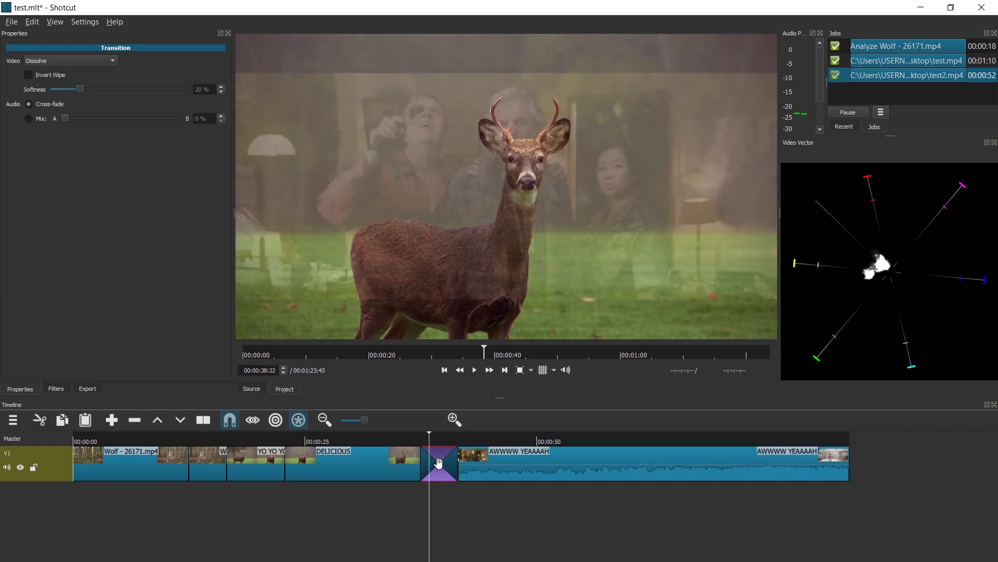
left_click(440, 447)
left_click(441, 461)
left_click(56, 61)
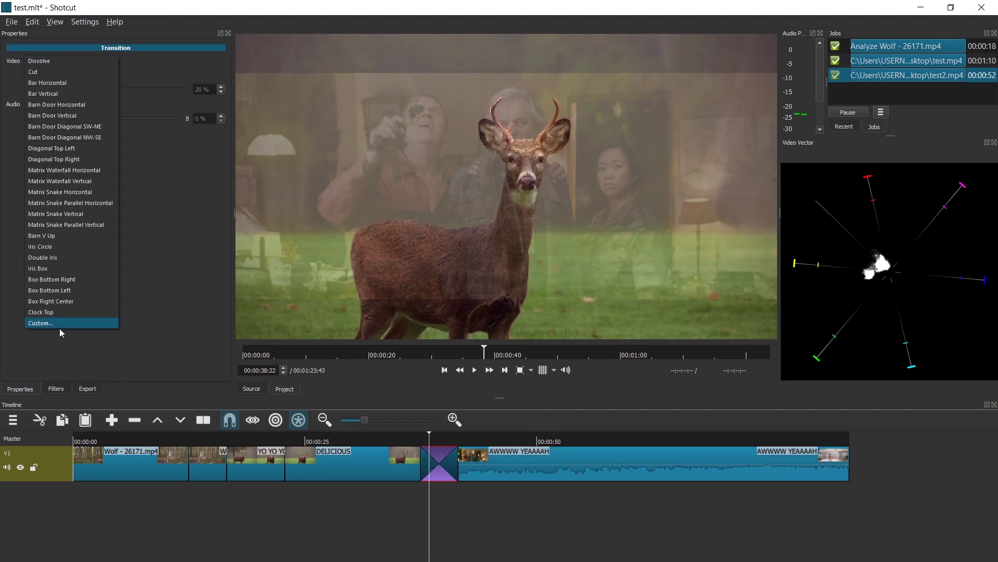
left_click(59, 322)
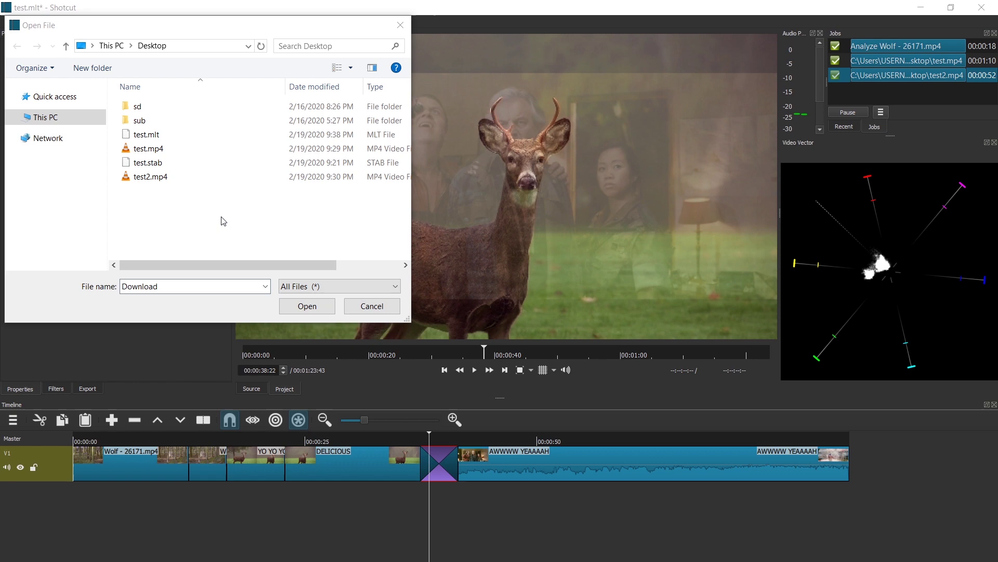
double_click(216, 191)
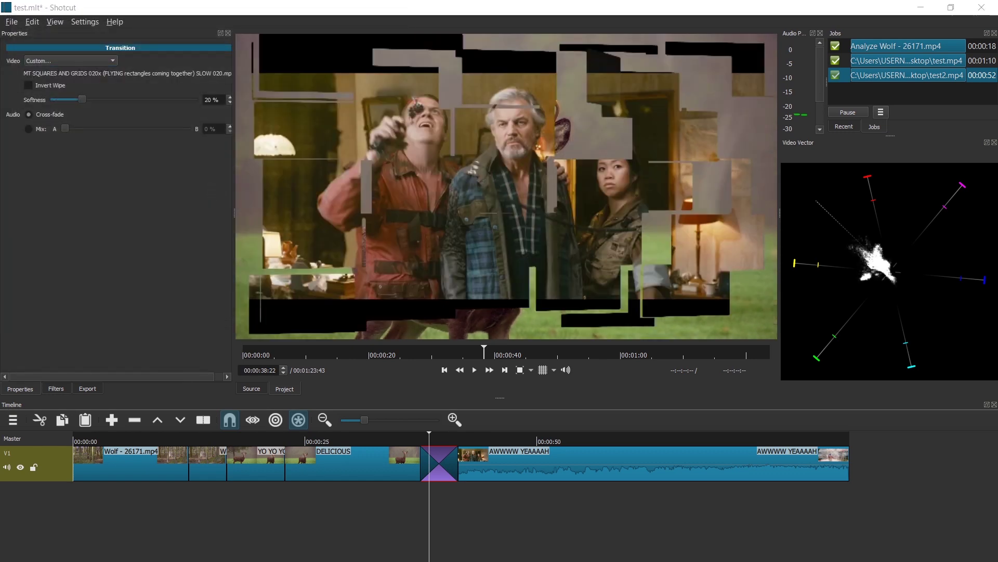
Step: Play back the new wipe transition several times from just before it
left_click(408, 441)
key("space")
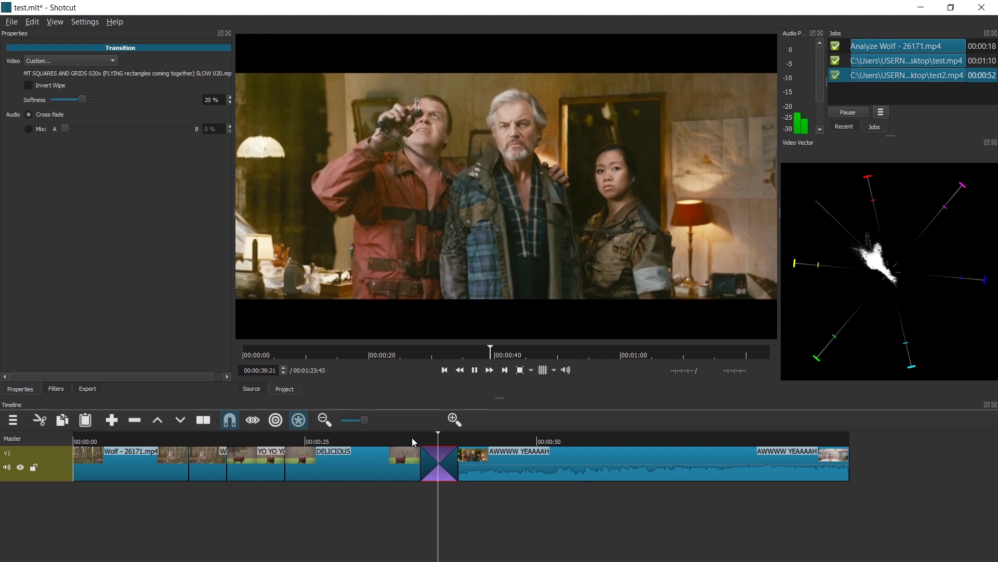
left_click(413, 438)
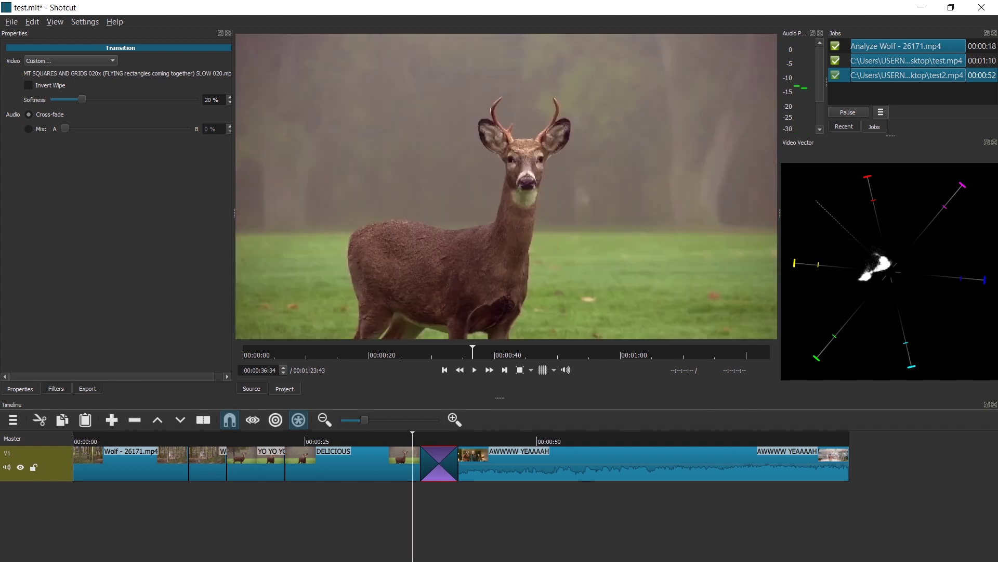
left_click(417, 439)
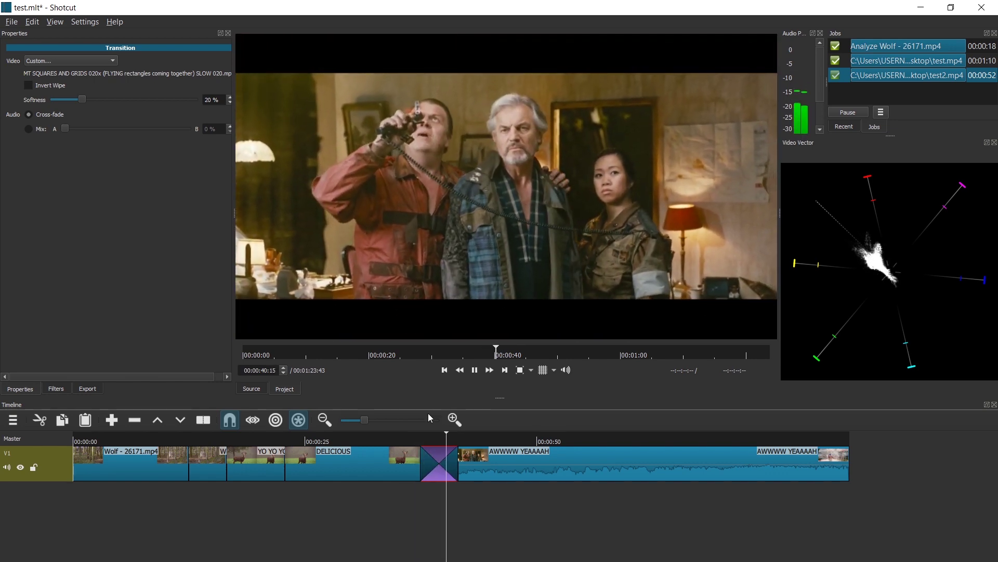
left_click(422, 437)
left_click(411, 440)
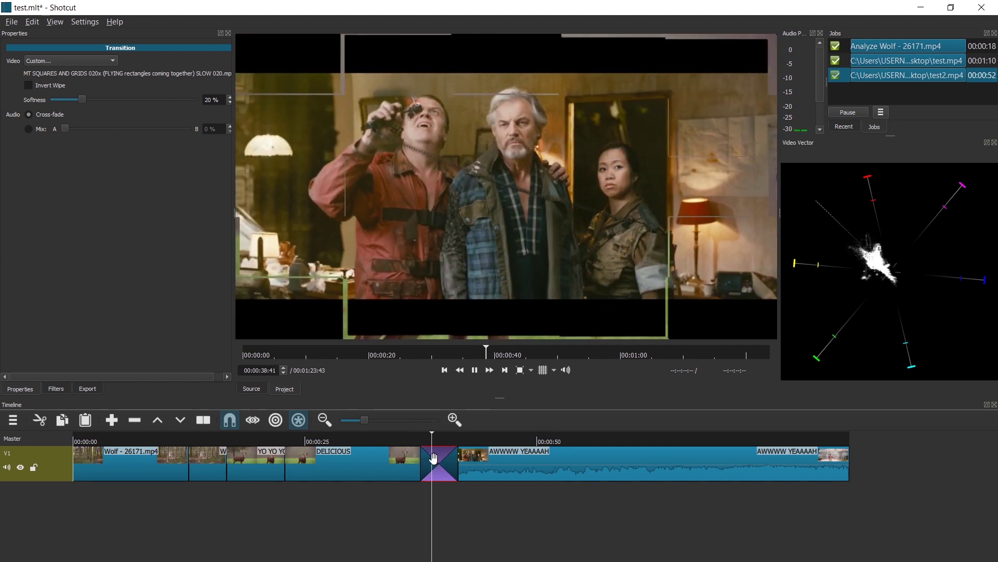
key("space")
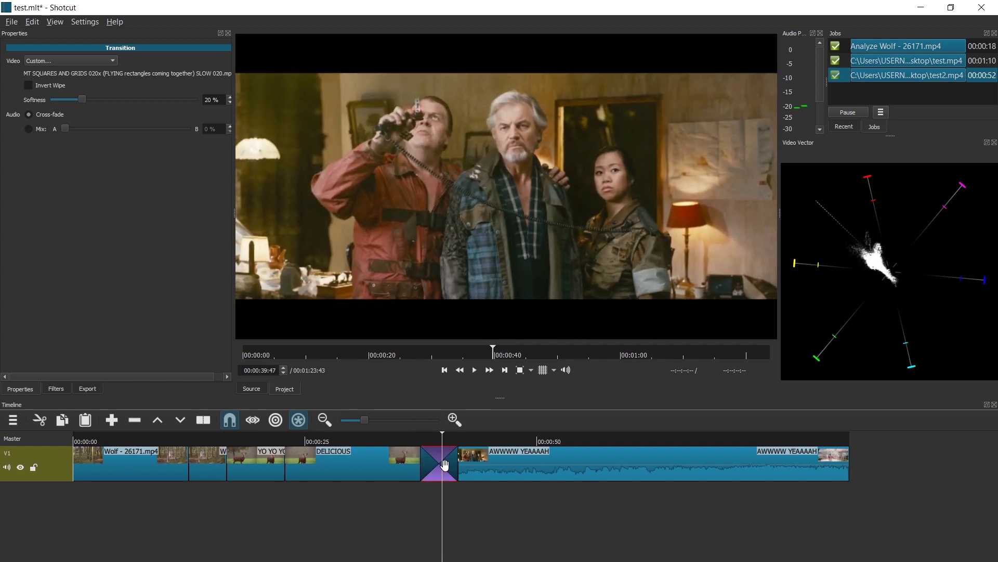
left_click(528, 469)
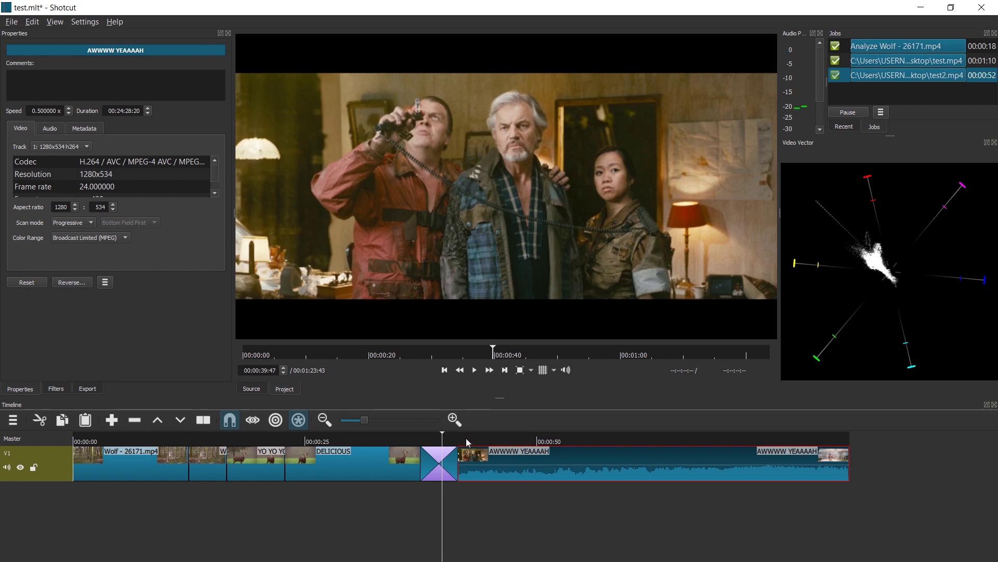
left_click(417, 436)
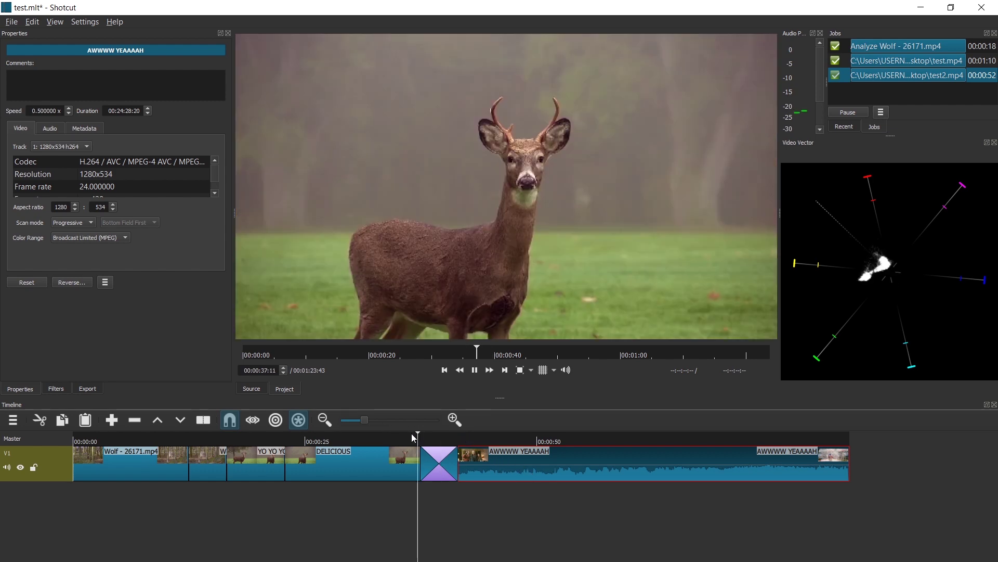
key("space")
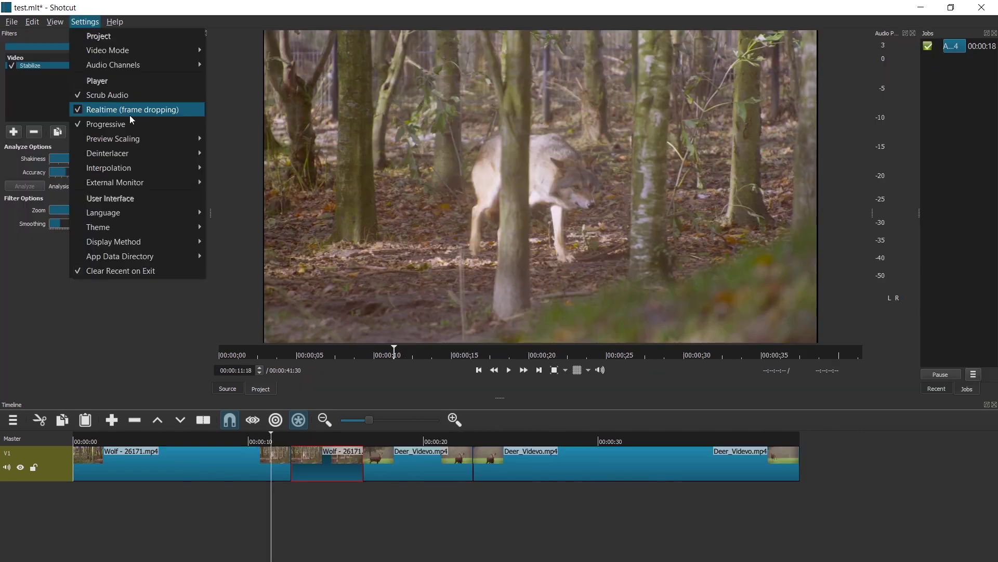
mouse_move(133, 139)
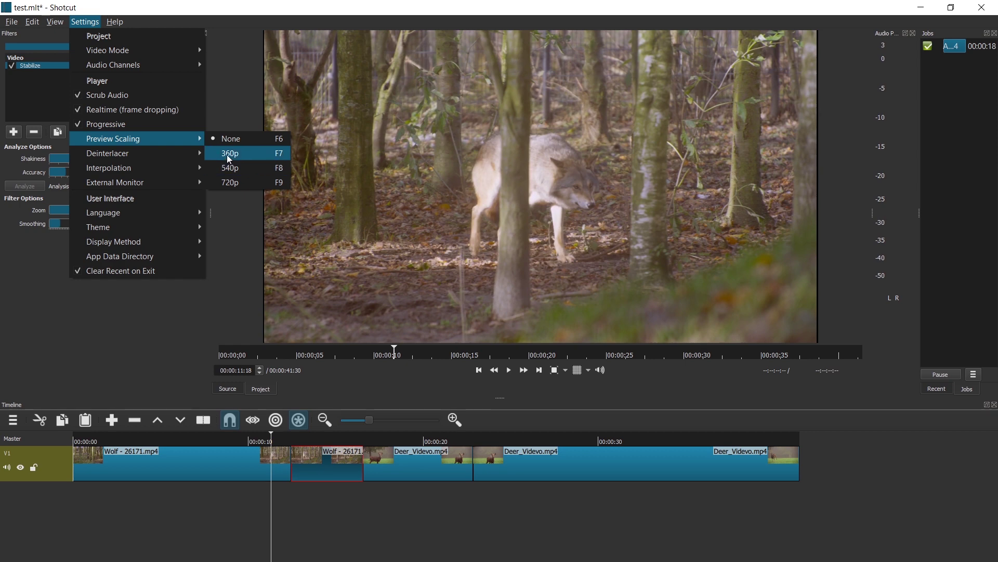
Step: Set Preview Scaling to 360p, zoom the player onto the deer, then Zoom Fit
left_click(228, 154)
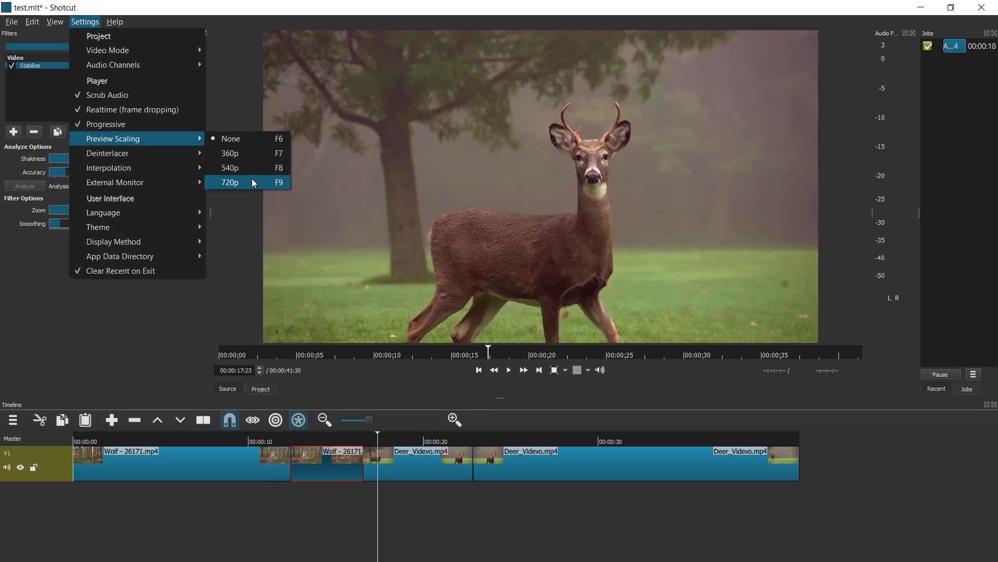
left_click(239, 15)
left_click(368, 438)
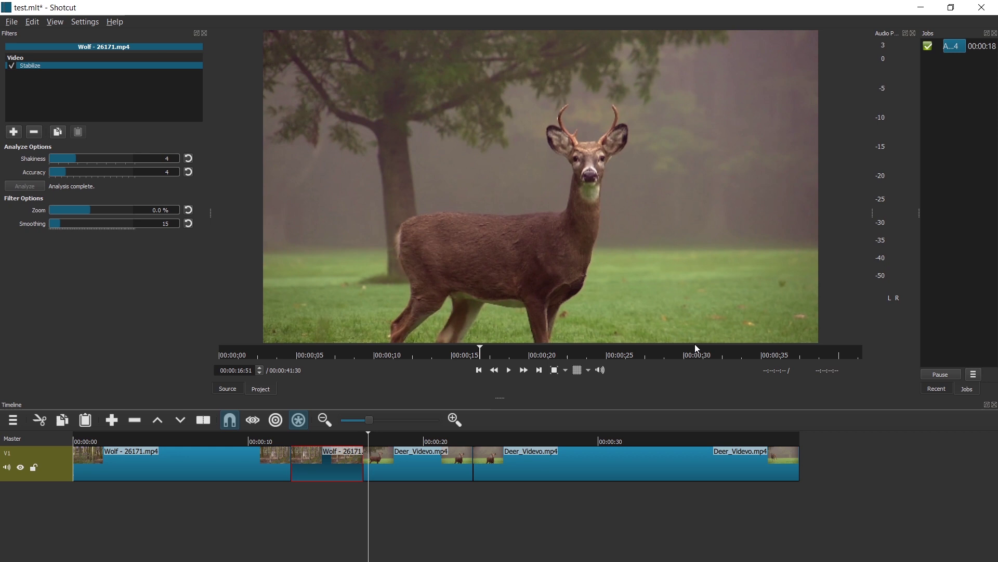
key("ctrl+2")
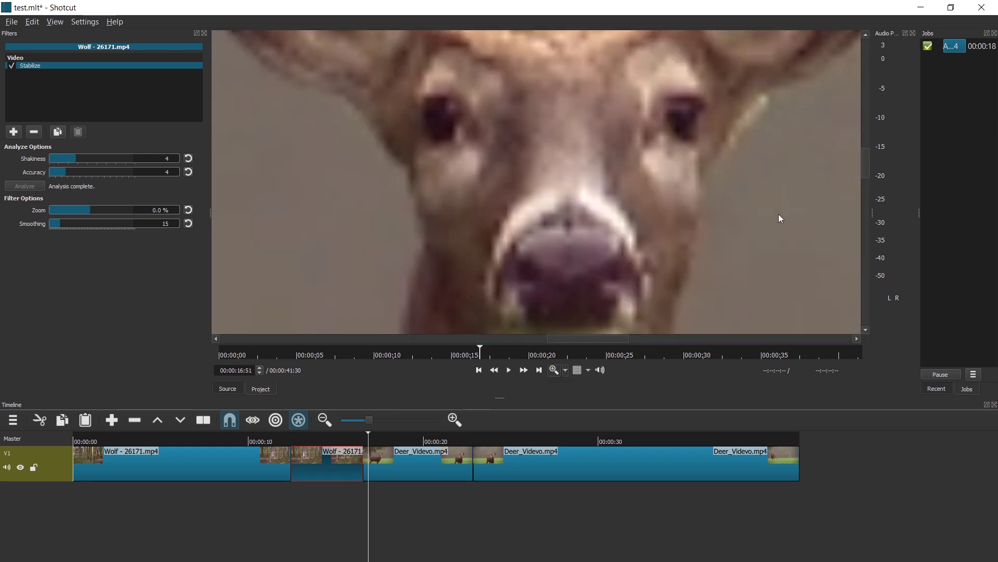
left_click(566, 370)
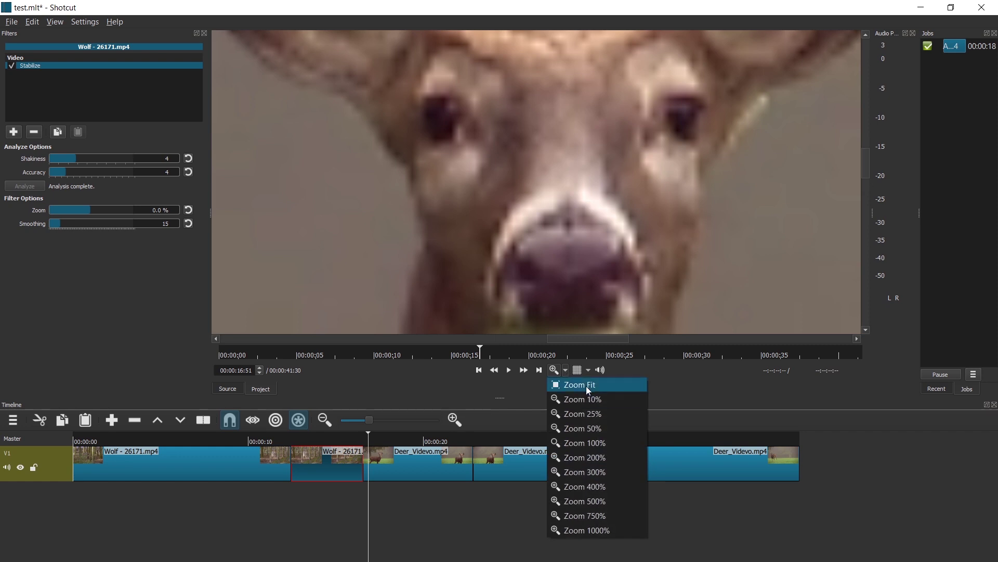
left_click(577, 383)
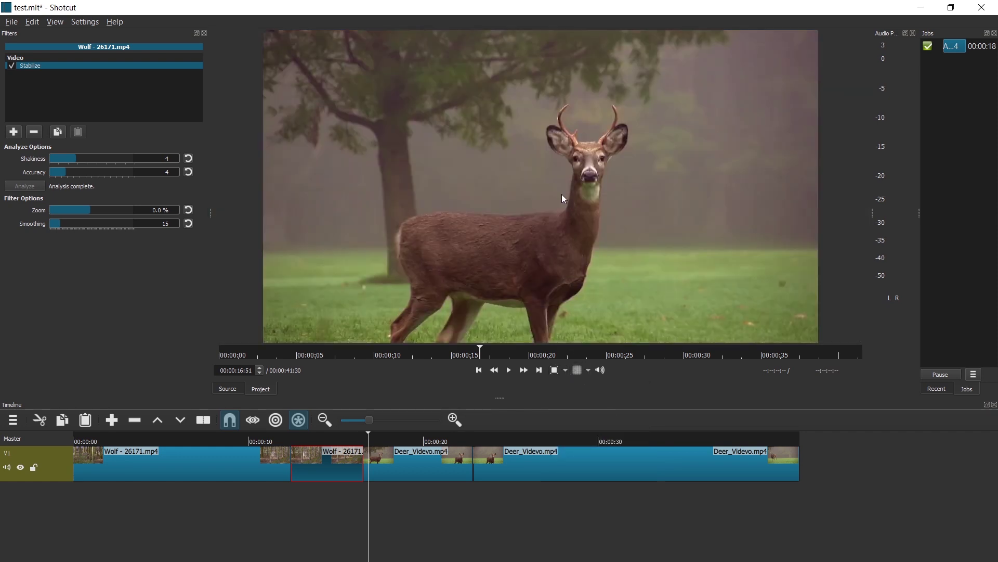
Step: Replay the wolf footage into the deer clip from around 00:00:11:24
left_click(326, 446)
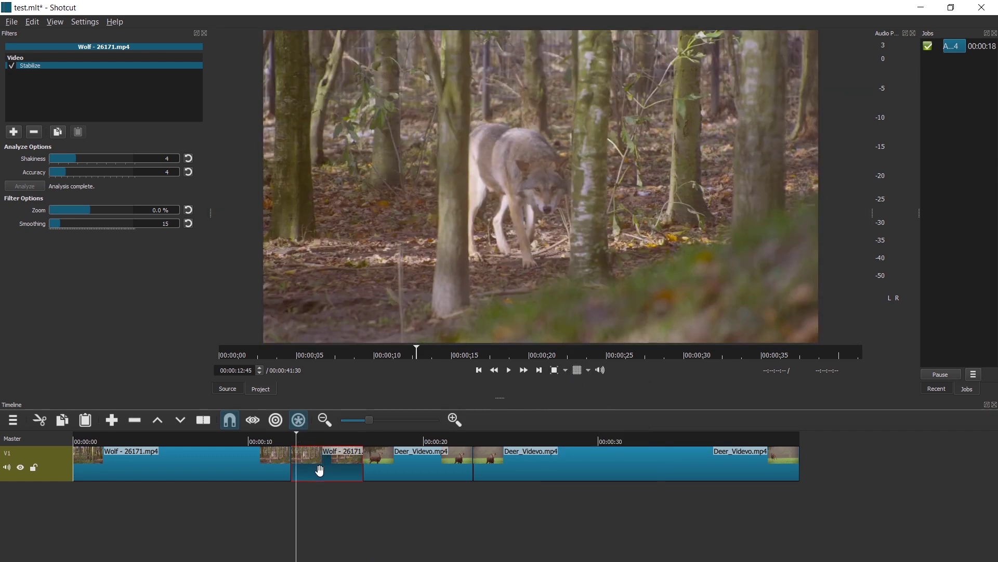
left_click(542, 210)
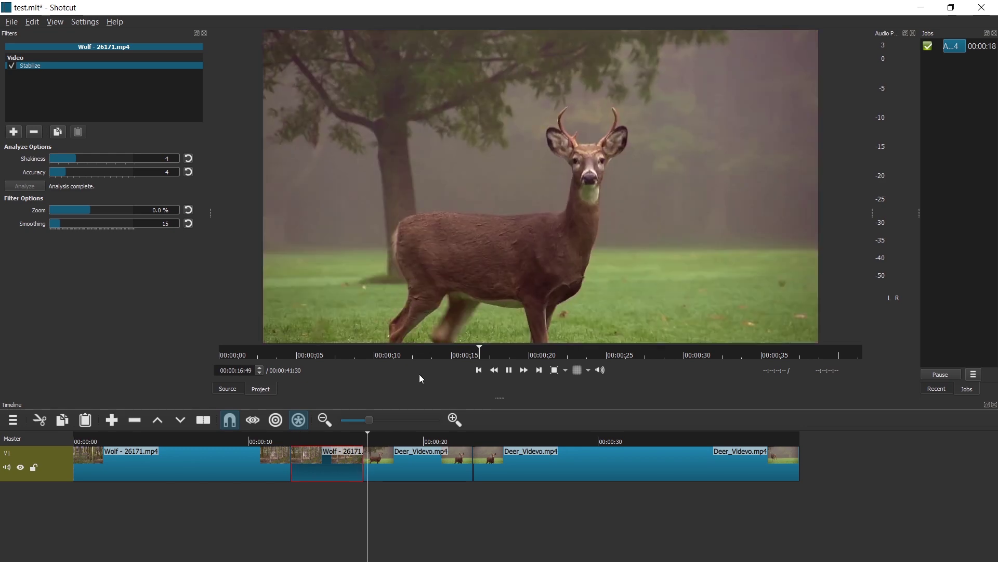
left_click(283, 440)
key("space")
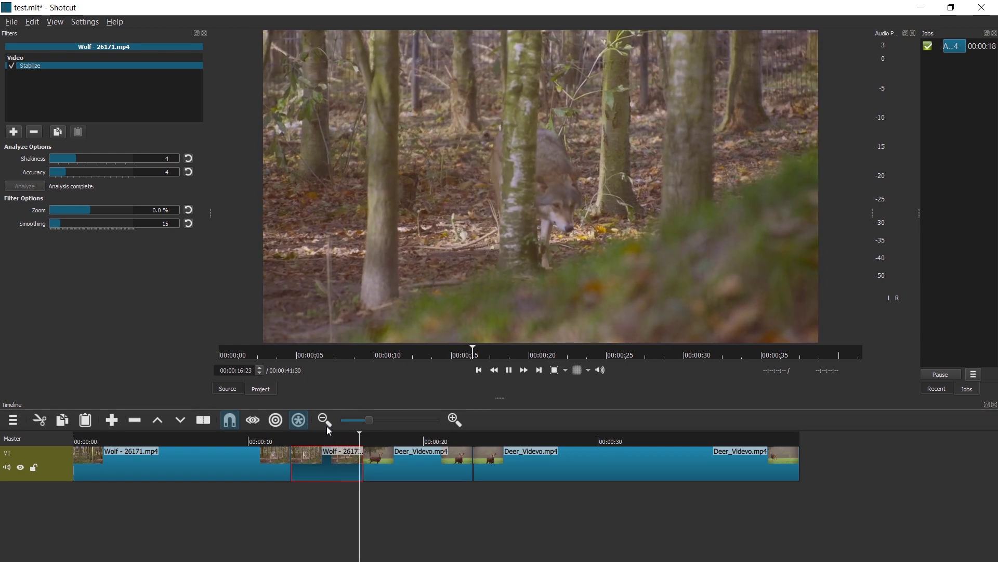
left_click(288, 440)
key("space")
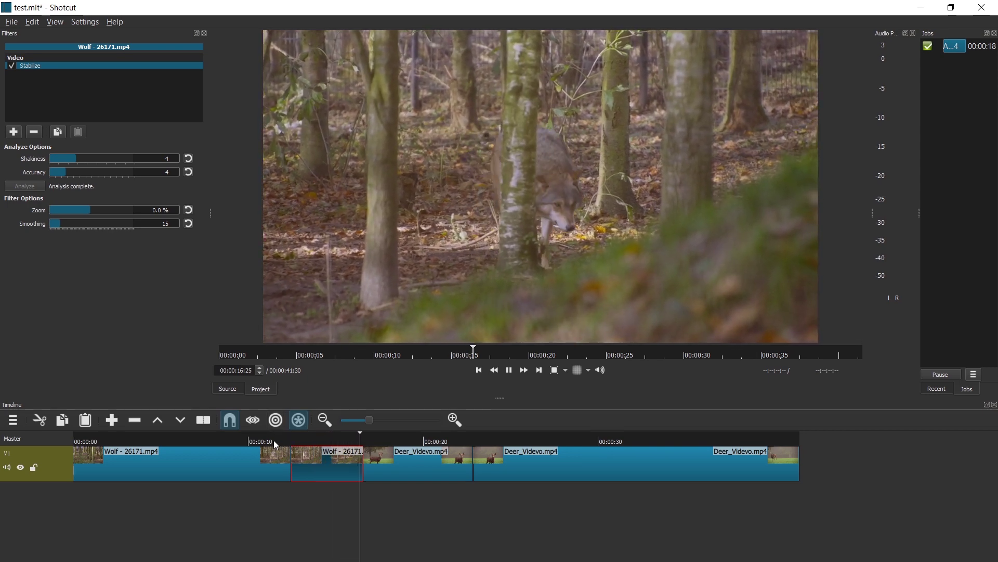
left_click(273, 441)
key("space")
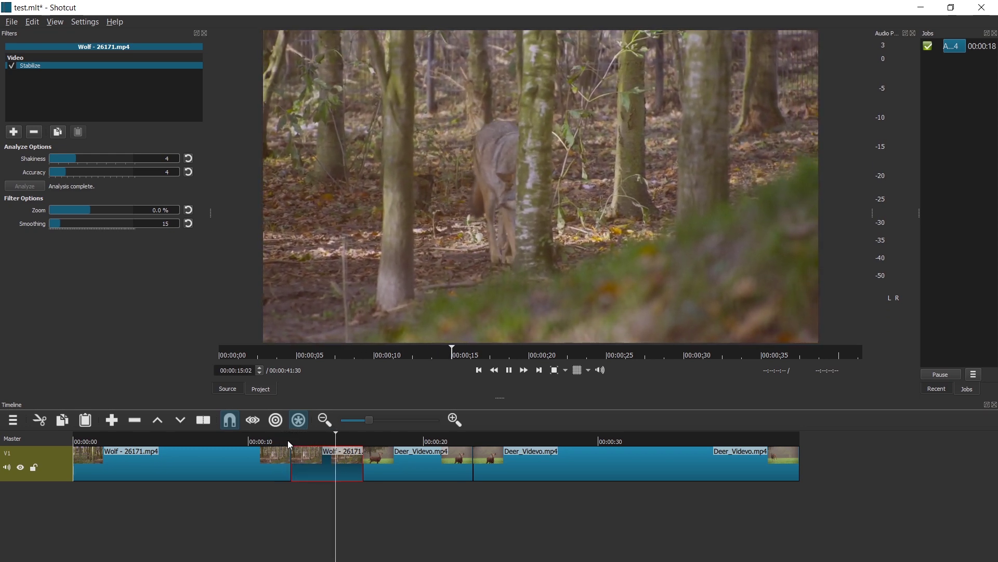
Step: Stop playback and bring up File > Export Video with its presets
left_click(280, 441)
left_click(12, 21)
left_click(52, 123)
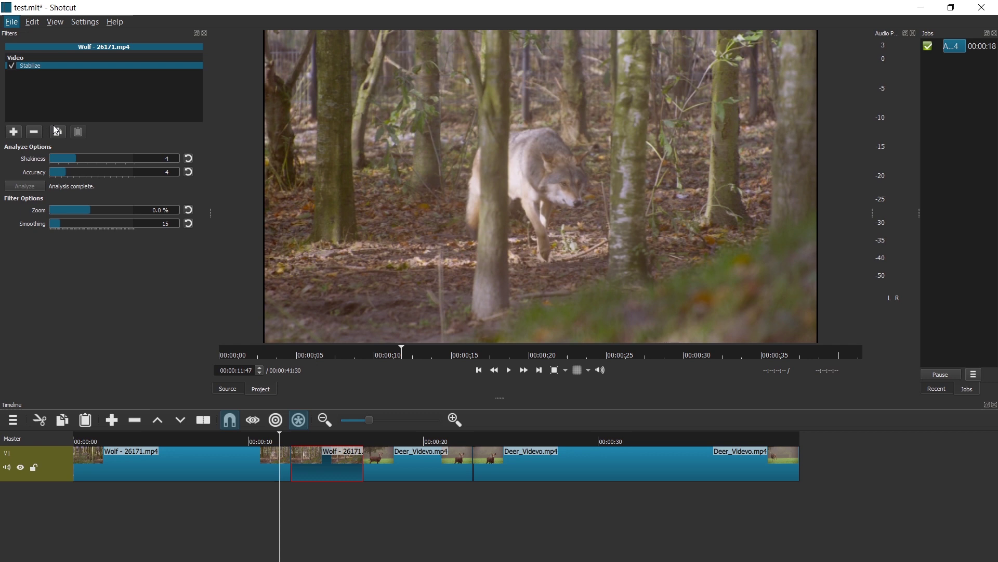
Step: Switch Export to Advanced, toggle Use preview scaling, and set player Preview Scaling to None, then 360p
left_click(201, 373)
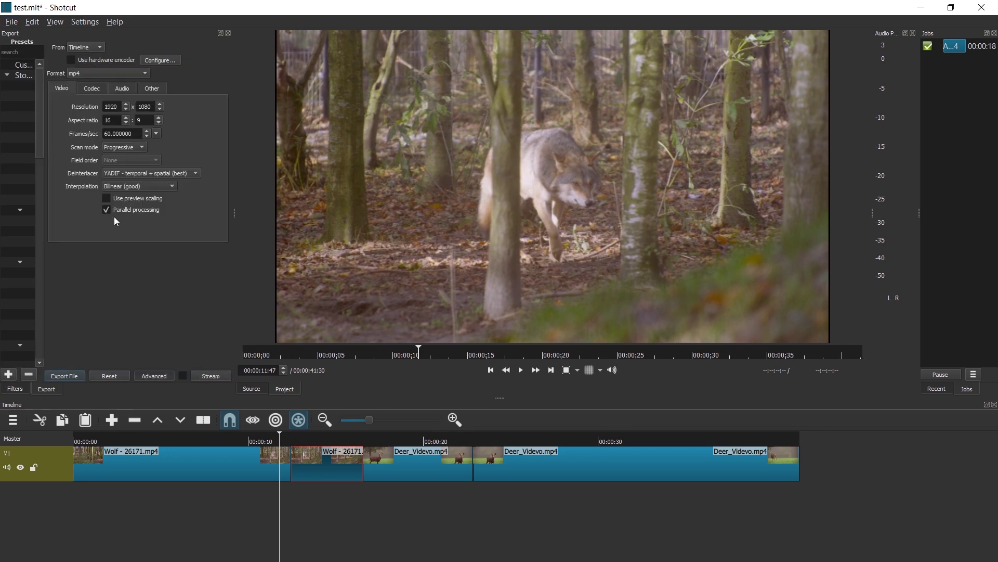
left_click(107, 197)
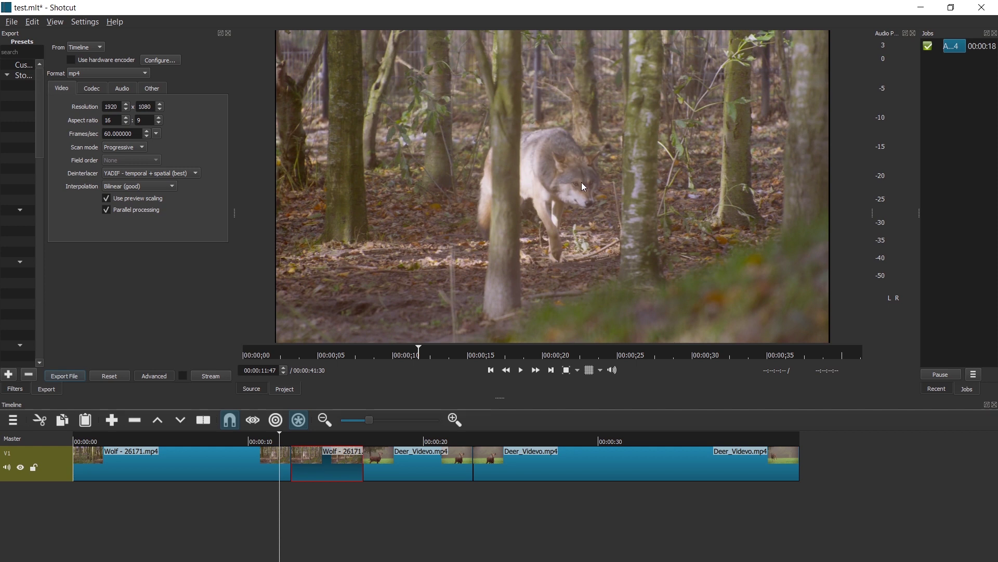
left_click(85, 21)
mouse_move(158, 138)
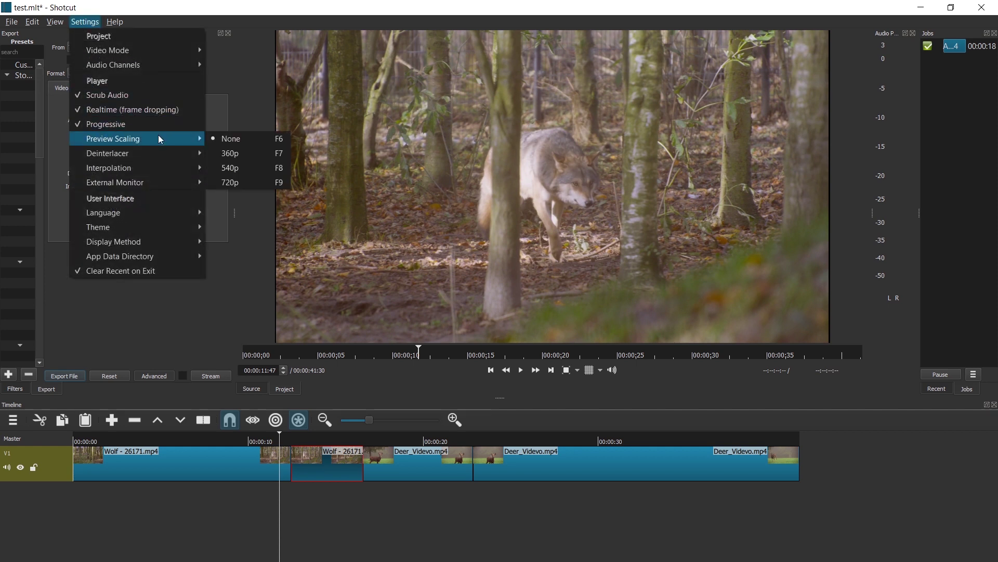
left_click(243, 137)
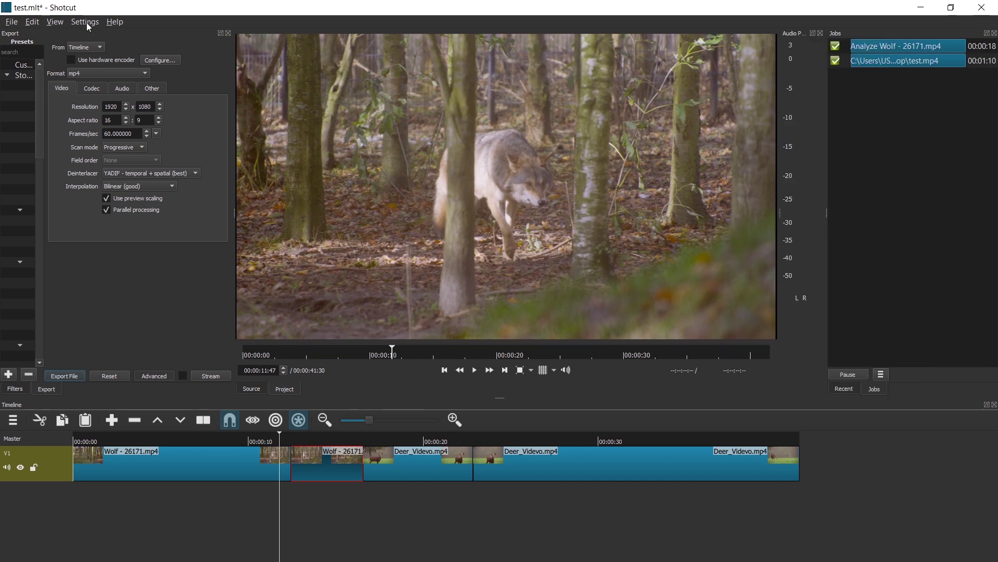
left_click(86, 23)
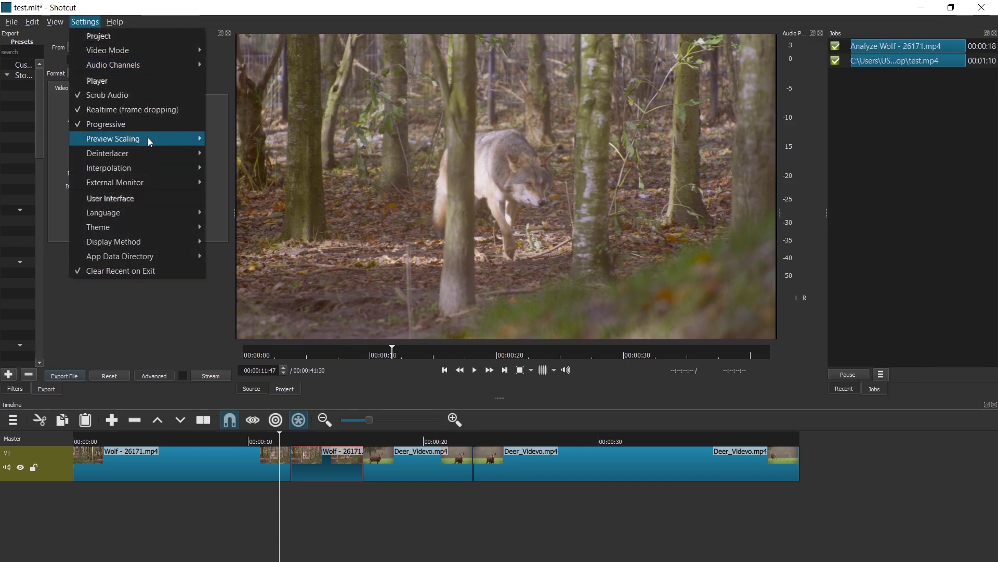
mouse_move(147, 138)
left_click(243, 154)
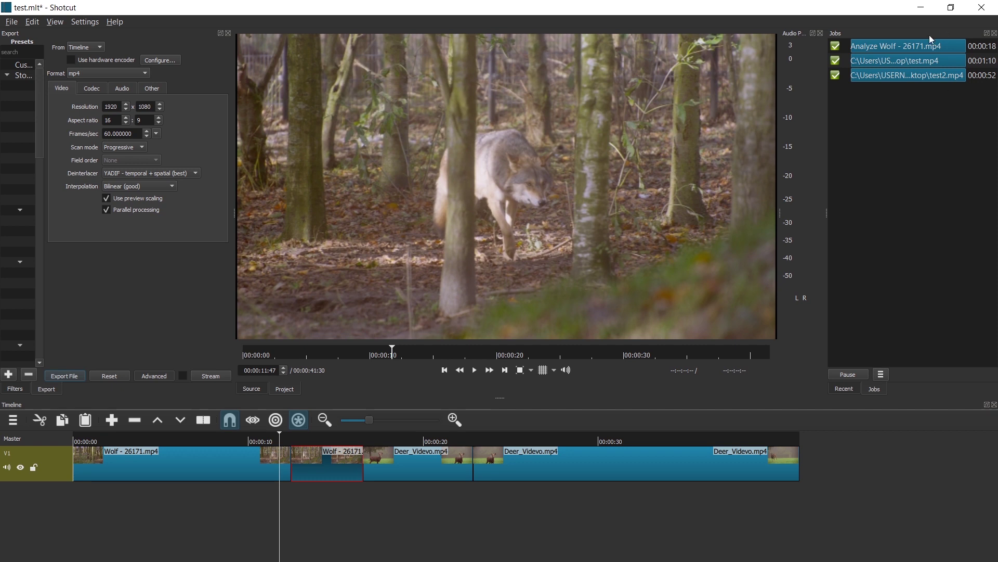
Step: Select the test2.mp4 and test.mp4 export jobs in the Jobs list
left_click(947, 75)
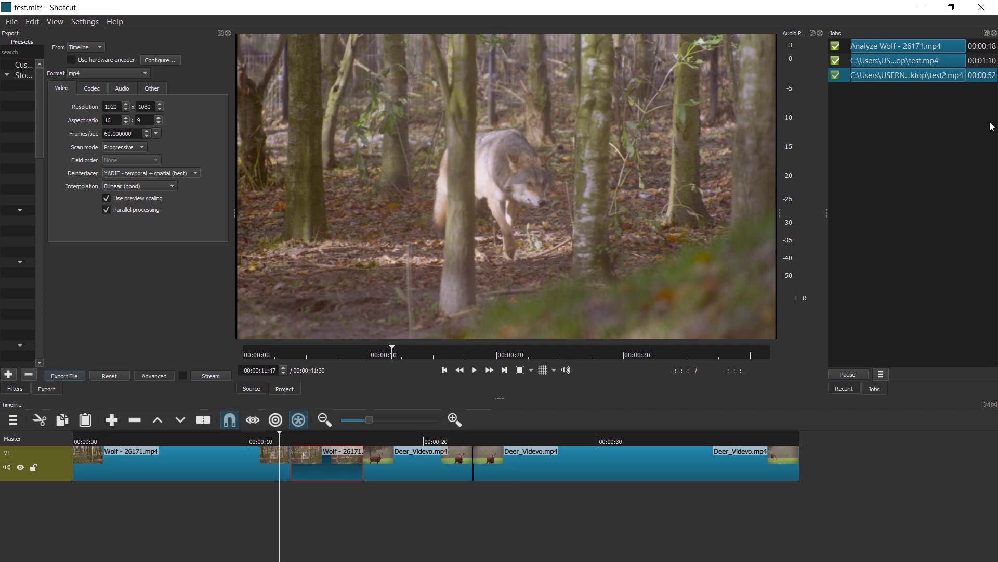
left_click(990, 62)
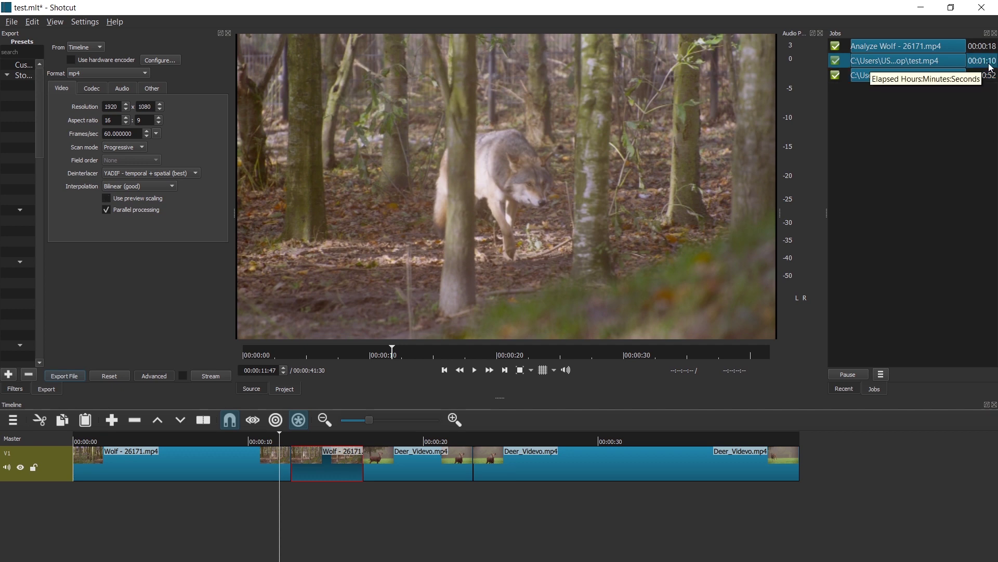
left_click(988, 77)
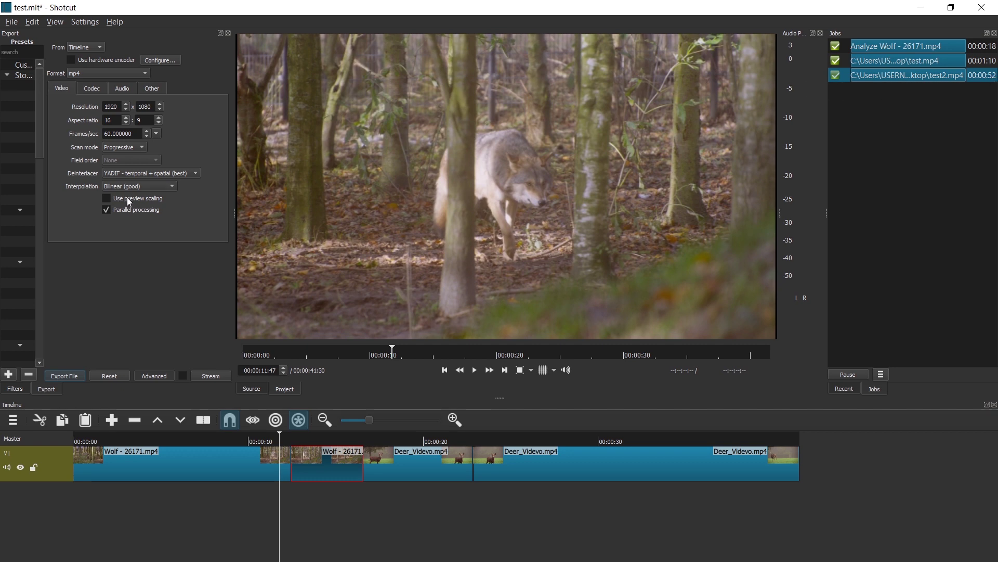
Step: Add the Video Vector scope panel from the View > Scopes menu
left_click(55, 23)
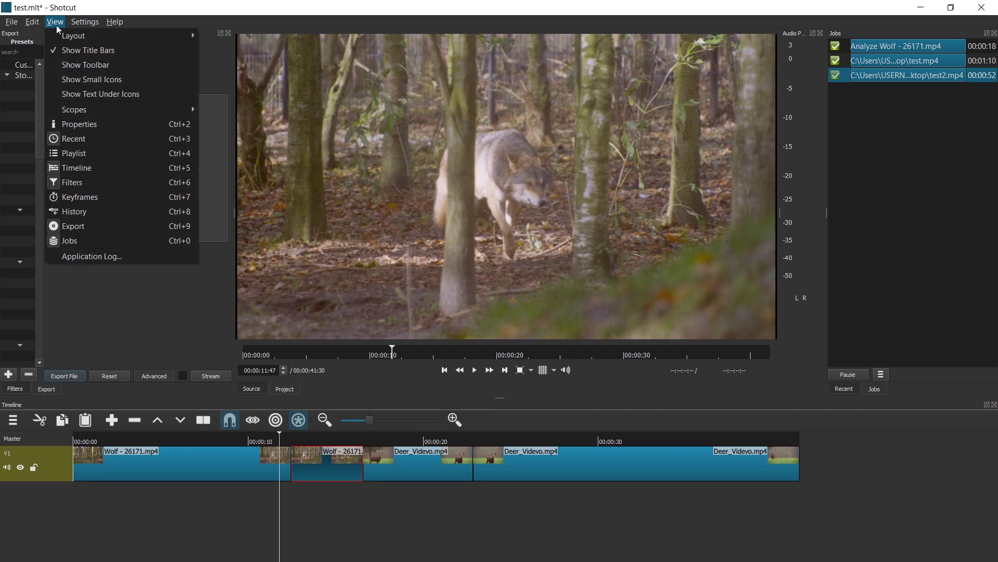
mouse_move(193, 109)
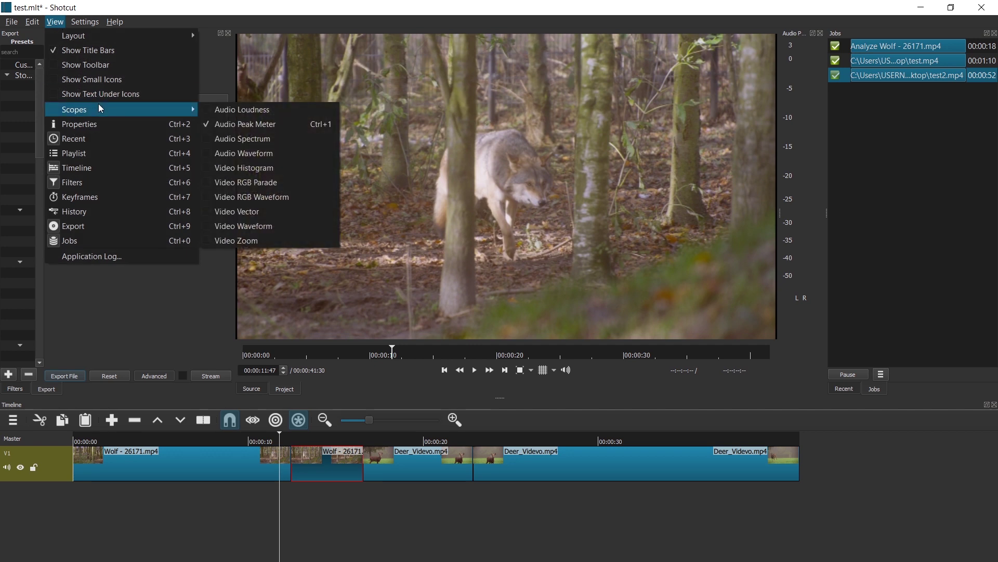
left_click(240, 212)
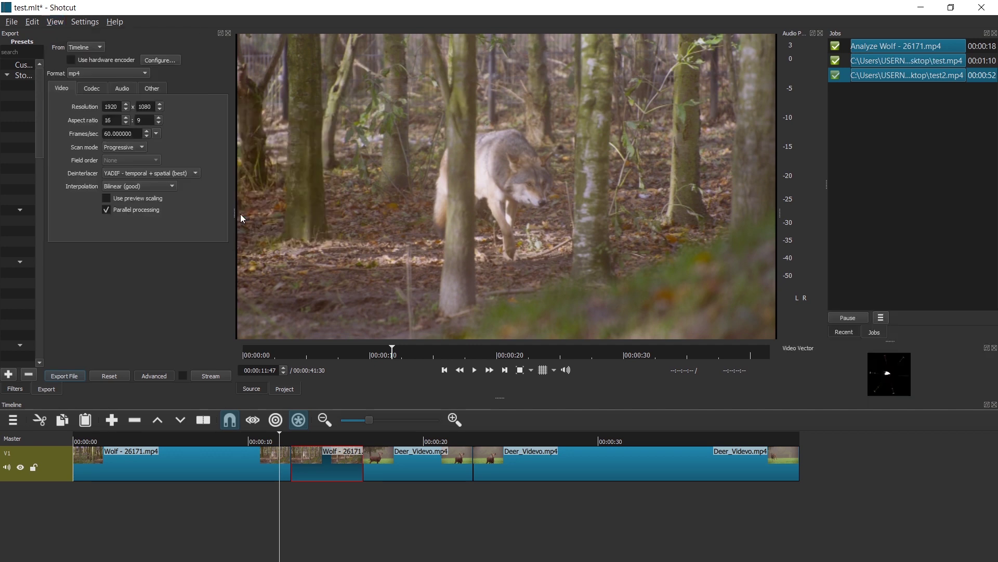
Step: Play the timeline from earlier in the wolf clip, then jump the playhead to about 10 seconds
left_click_drag(180, 441, 148, 441)
key("space")
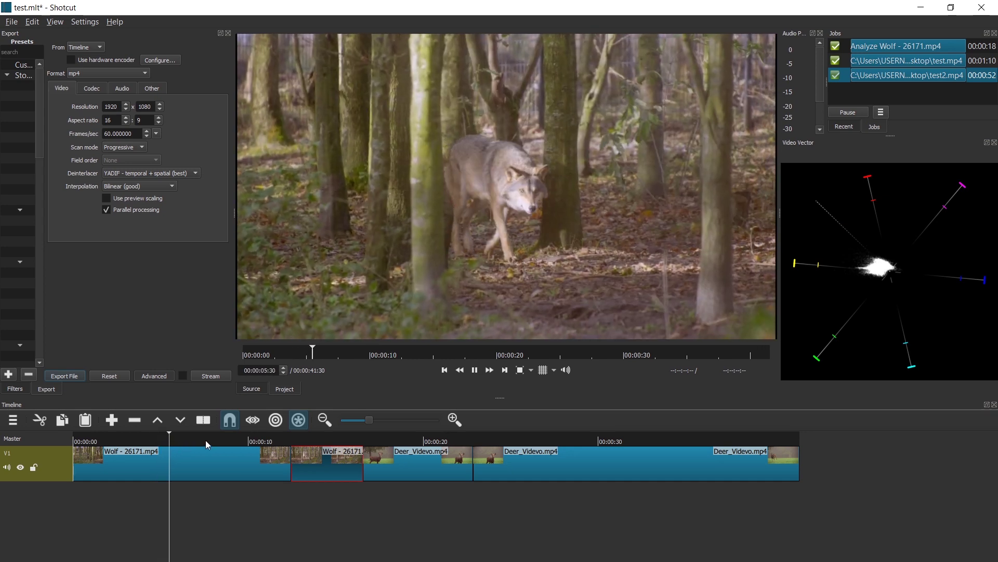
left_click(251, 441)
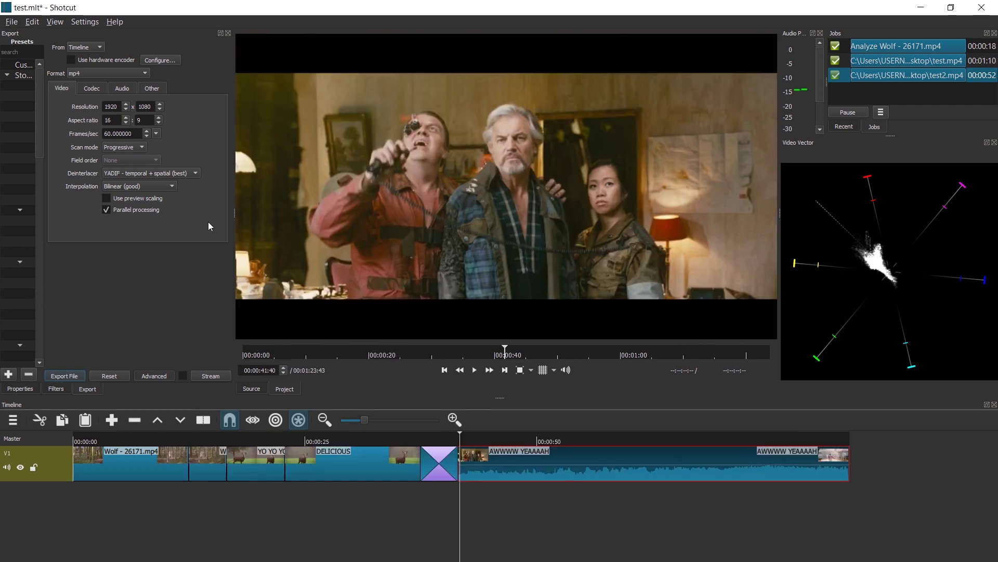
Step: Widen the Export panel and try the ALAC and FLAC audio presets
left_click_drag(231, 218, 422, 208)
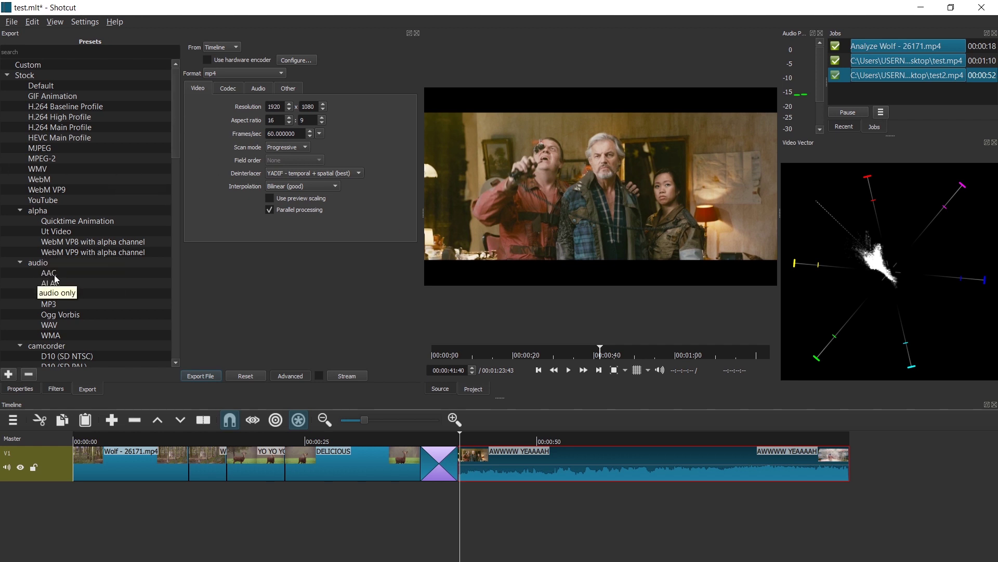
left_click(68, 285)
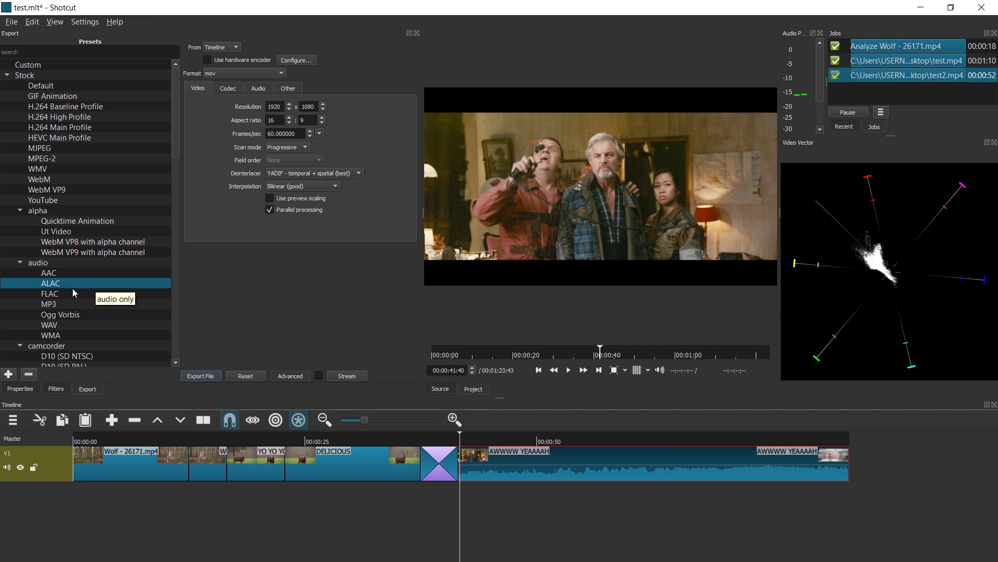
left_click(77, 291)
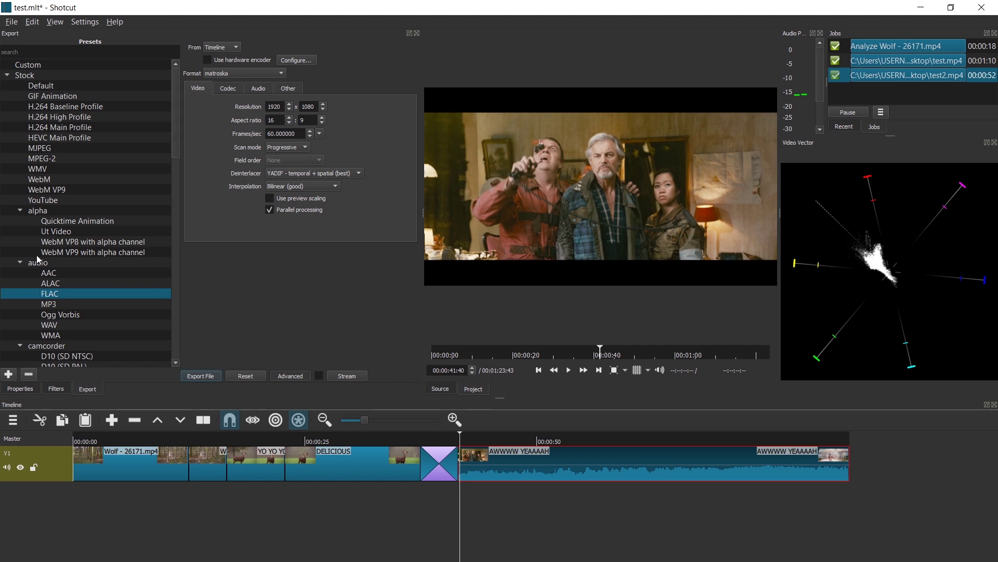
Step: Try the DNxHR HQ, ProRes HQ and ProRes 422 video presets in turn
scroll(45, 256, "down", 15)
scroll(85, 200, "down", 4)
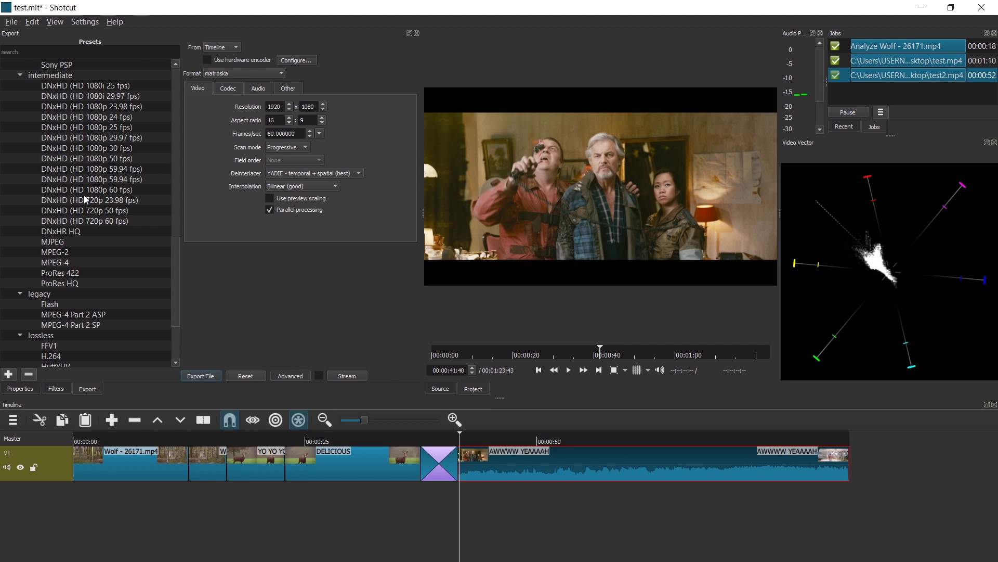
scroll(86, 198, "up", 2)
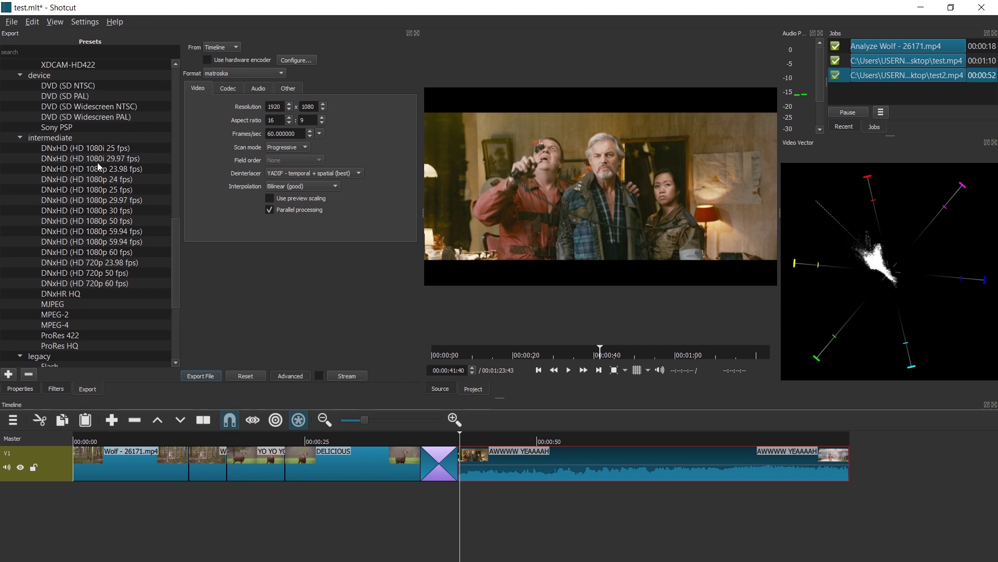
left_click(81, 293)
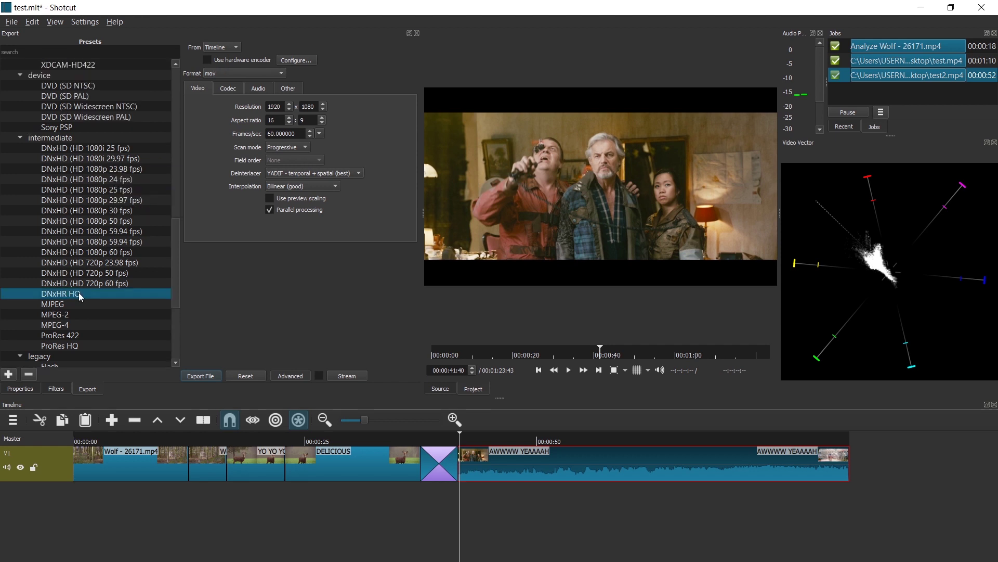
left_click(81, 347)
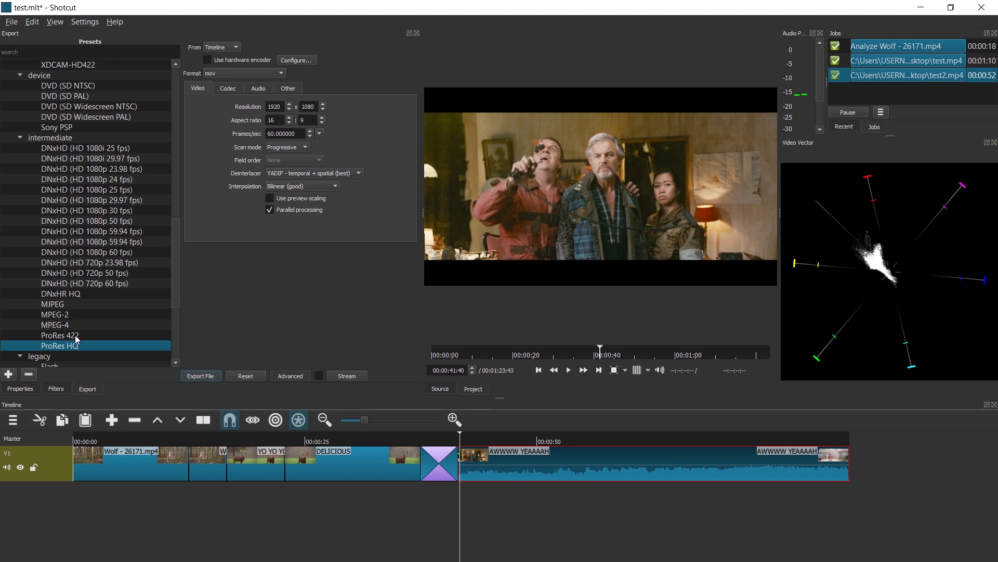
left_click(77, 336)
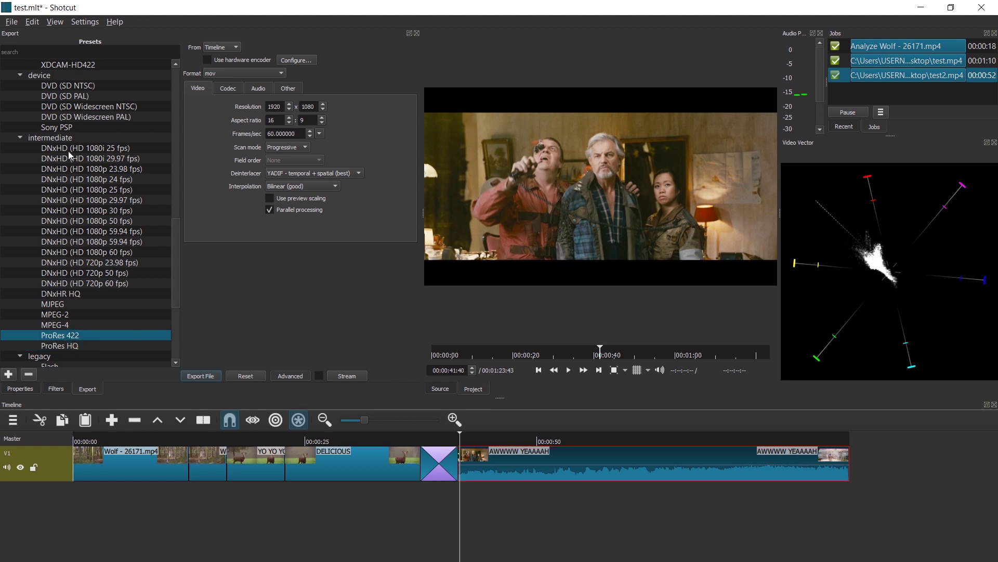
scroll(65, 148, "down", 4)
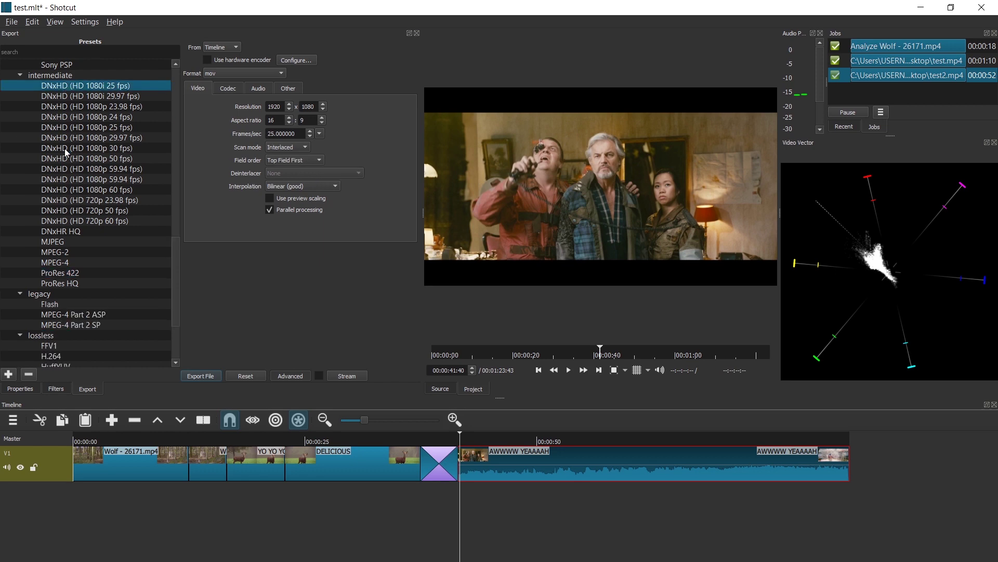
Step: Switch the interface language to Arabic, accept the restart, then start switching back to English
left_click(84, 22)
mouse_move(177, 210)
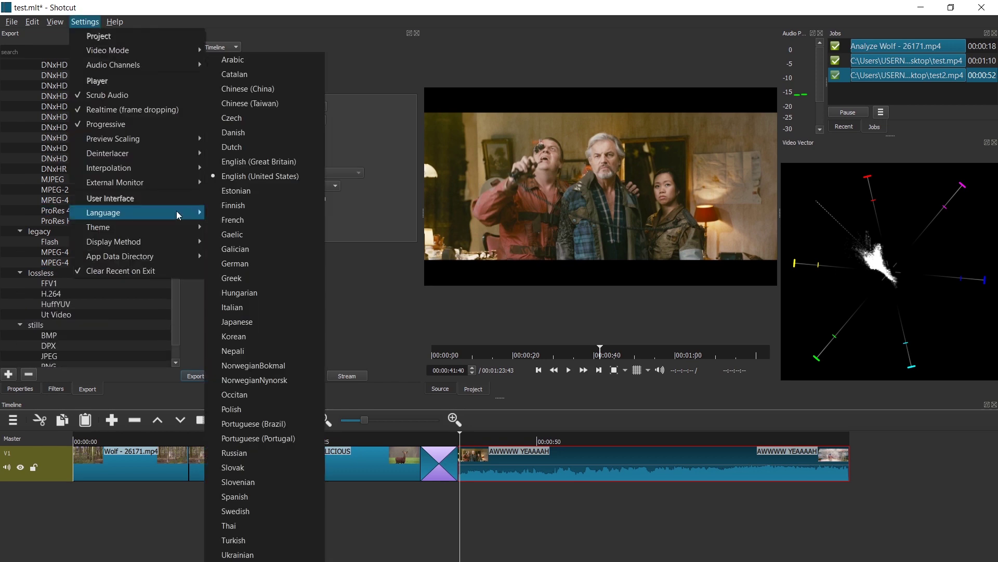
left_click(294, 62)
left_click(544, 304)
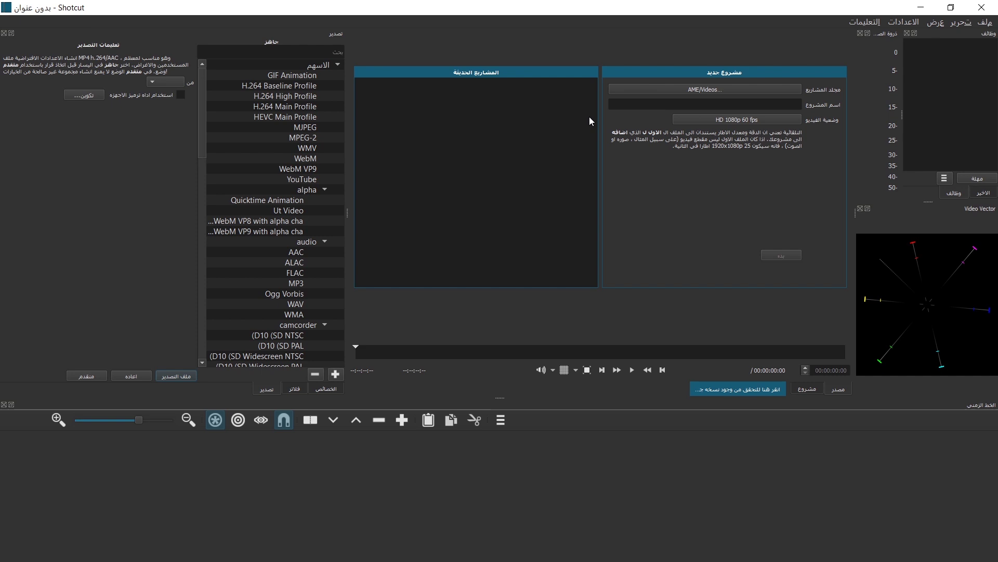
left_click(904, 22)
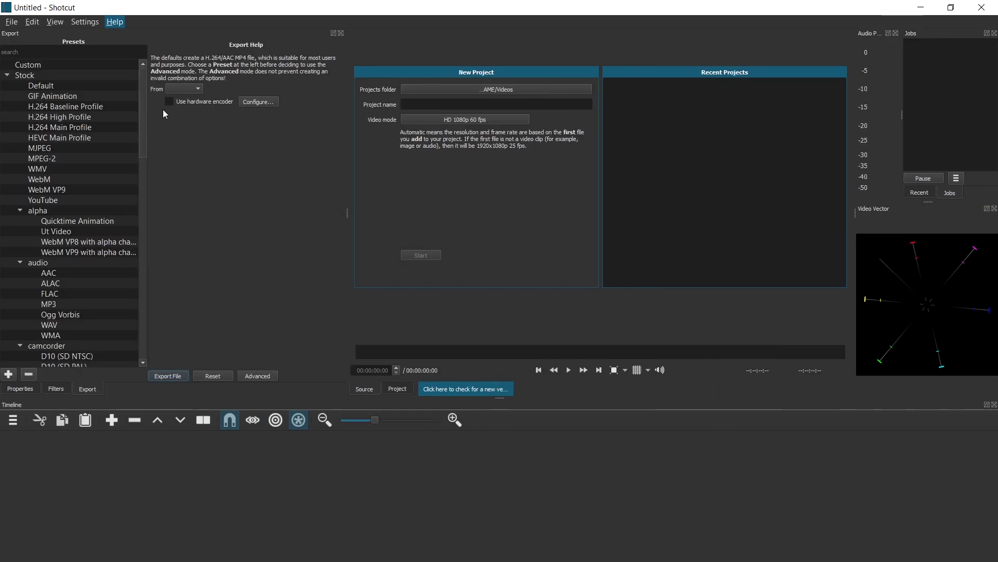